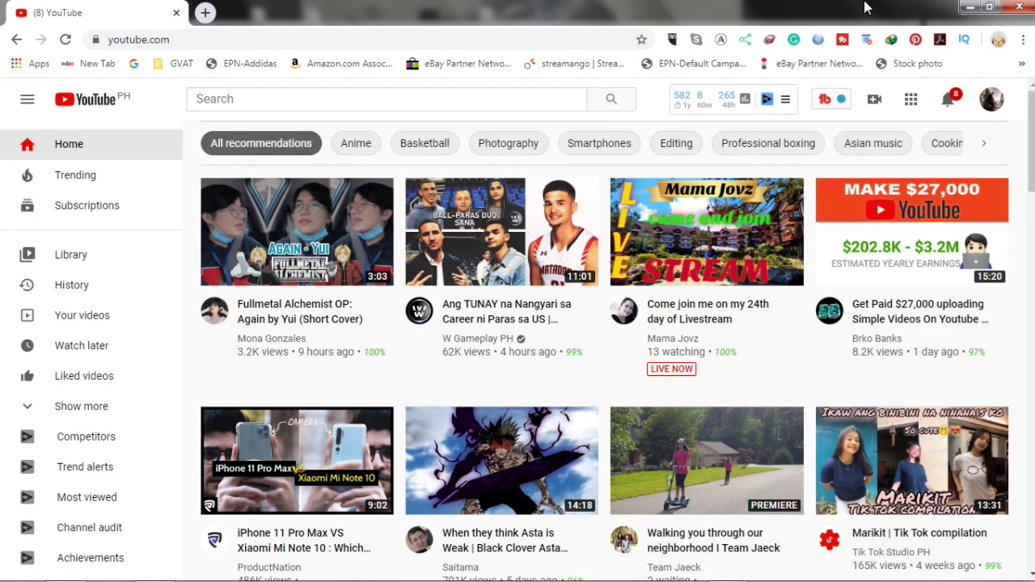
Step: Go to the channel's YouTube Studio from the account menu
left_click(992, 101)
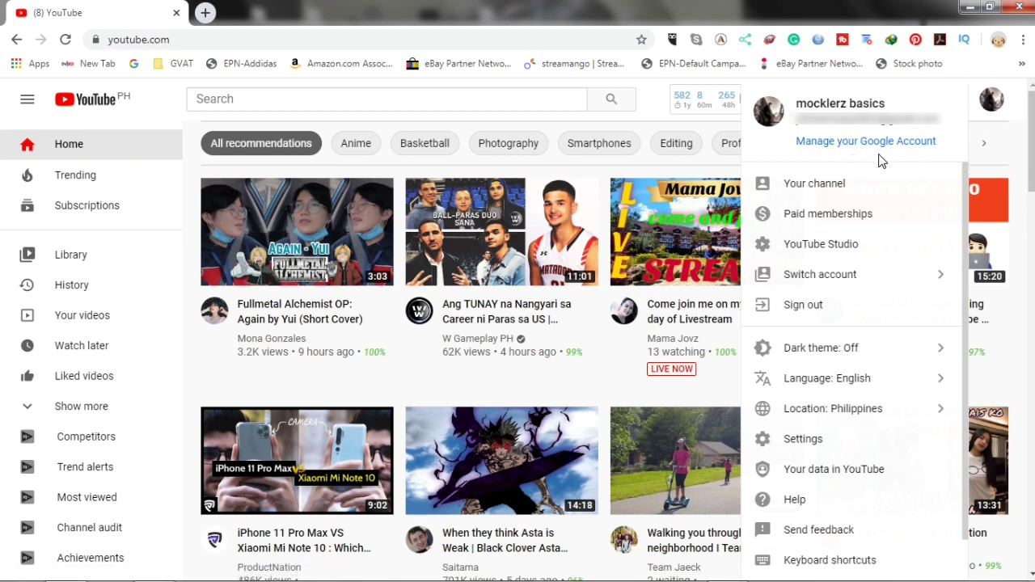
left_click(815, 245)
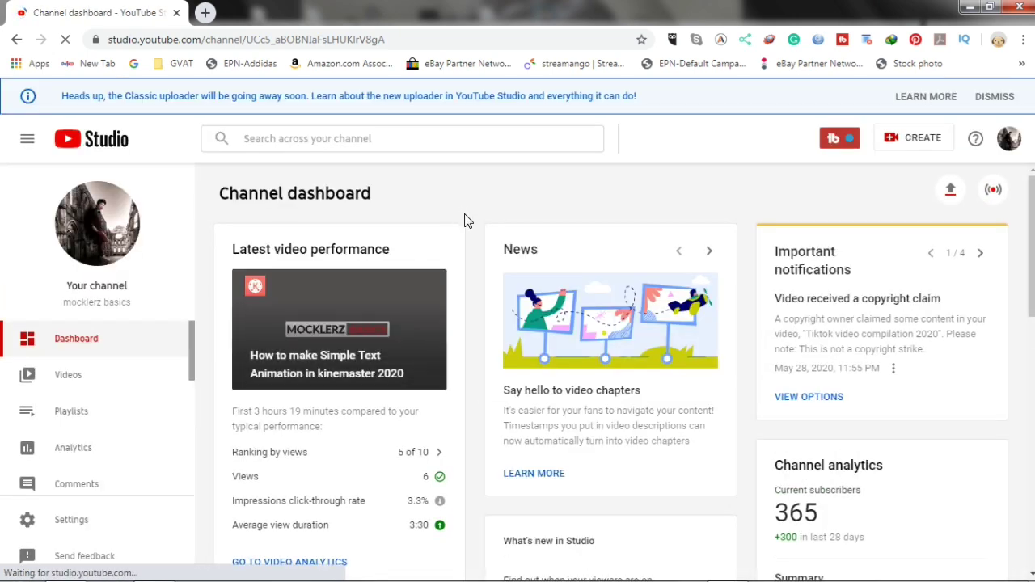
scroll(461, 228, "down", 2)
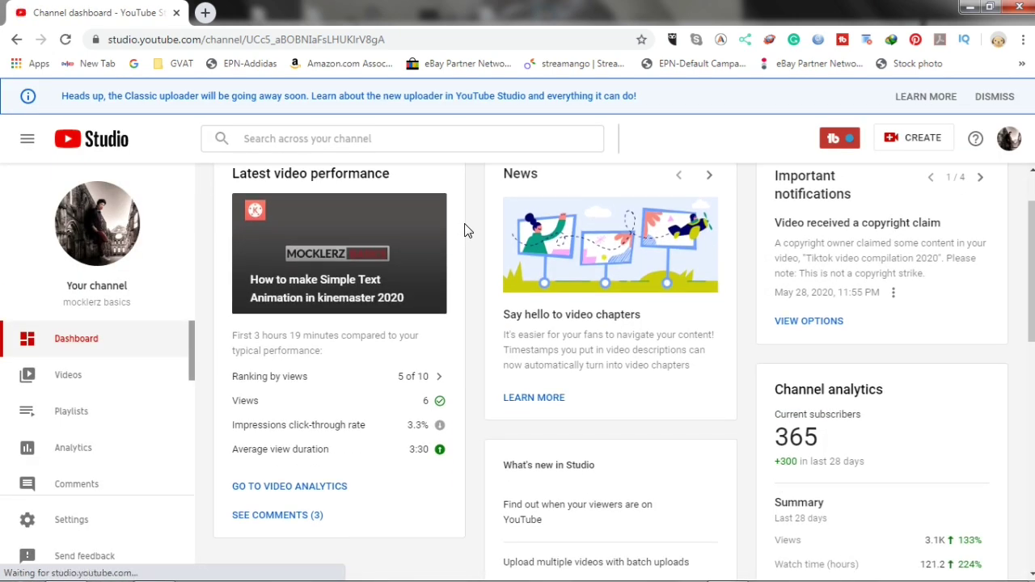
scroll(465, 232, "down", 1)
scroll(465, 232, "down", 1)
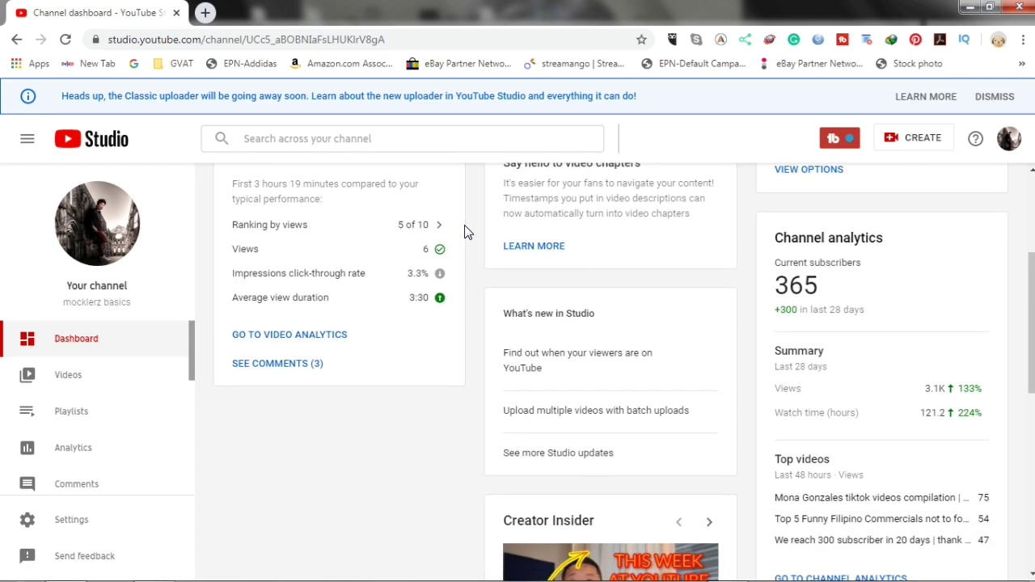
scroll(414, 291, "up", 2)
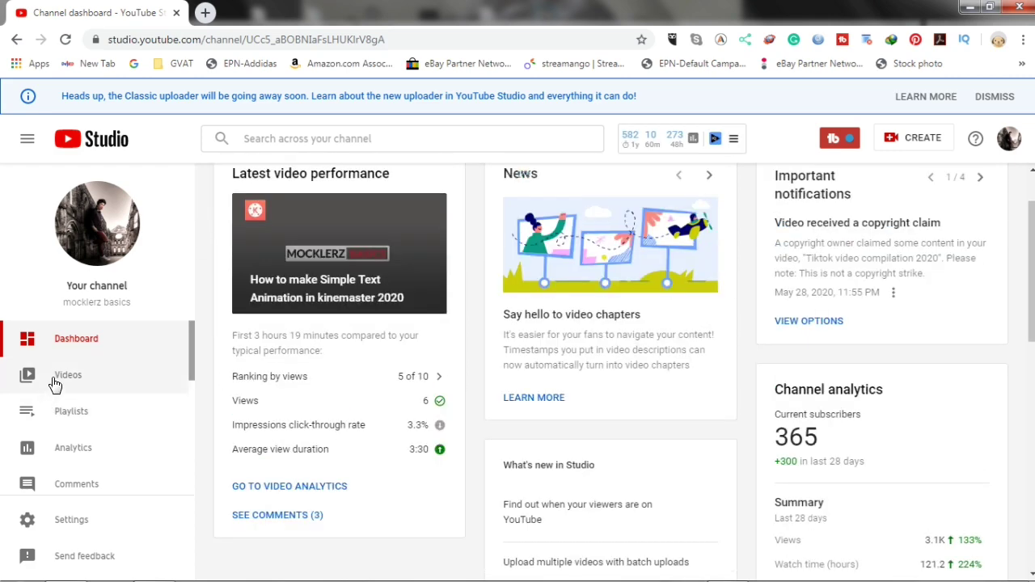
Step: Show the channel's list of uploaded videos and scroll through them
left_click(68, 380)
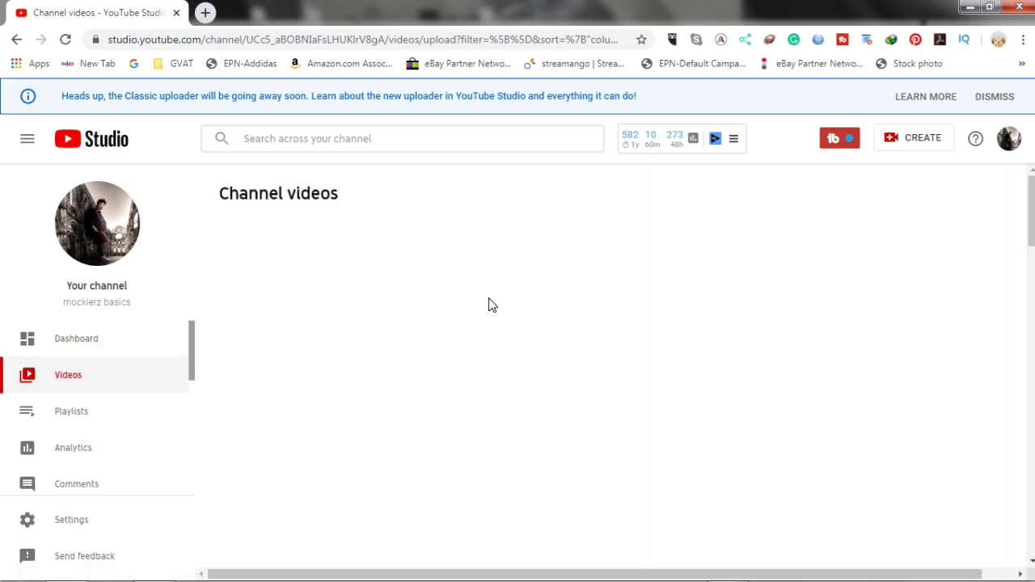
scroll(615, 368, "down", 5)
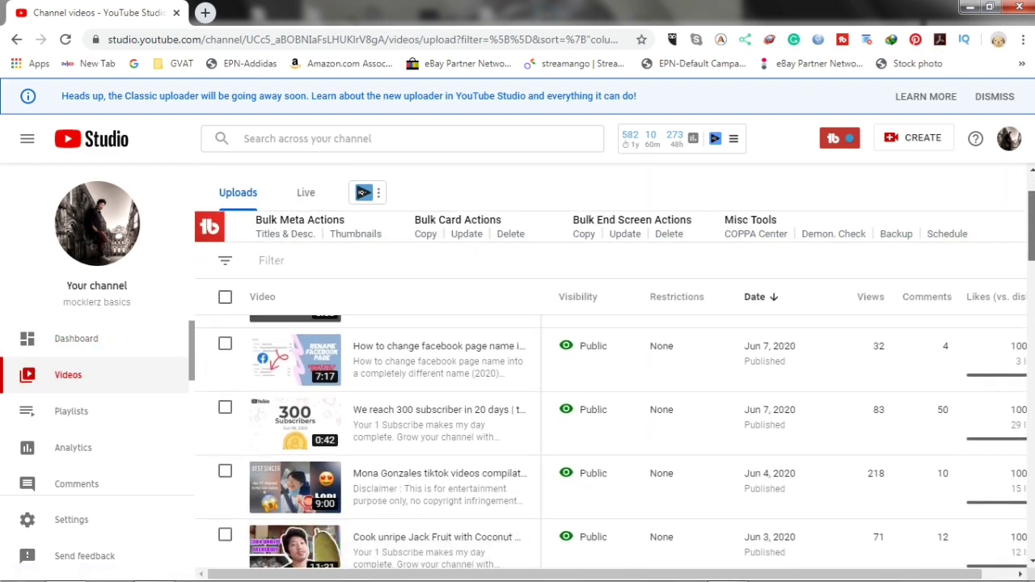
scroll(396, 358, "down", 3)
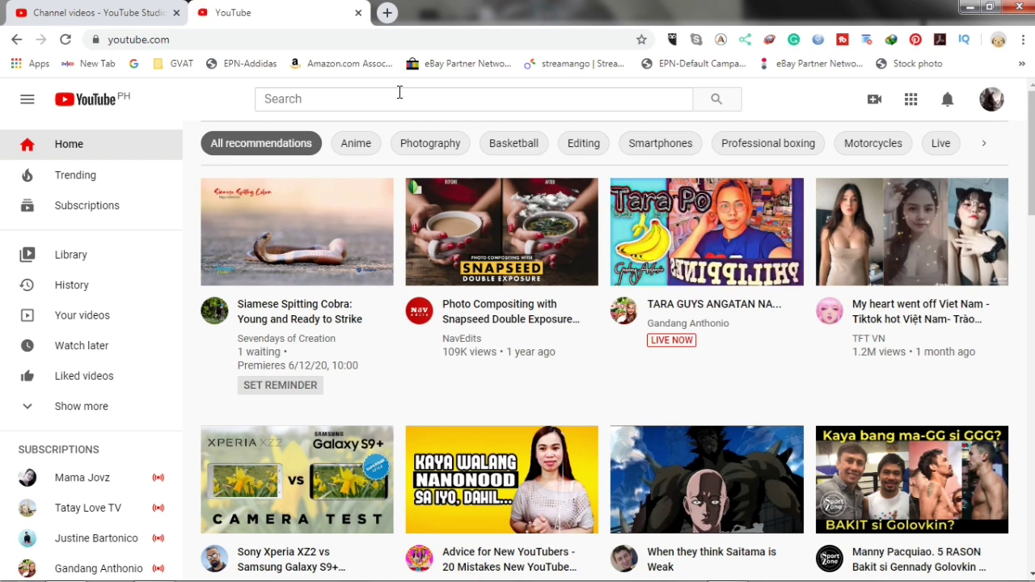
Step: Search YouTube for 'actual teaching demonstration' and read its keyword score, Good at 54/100
left_click(397, 101)
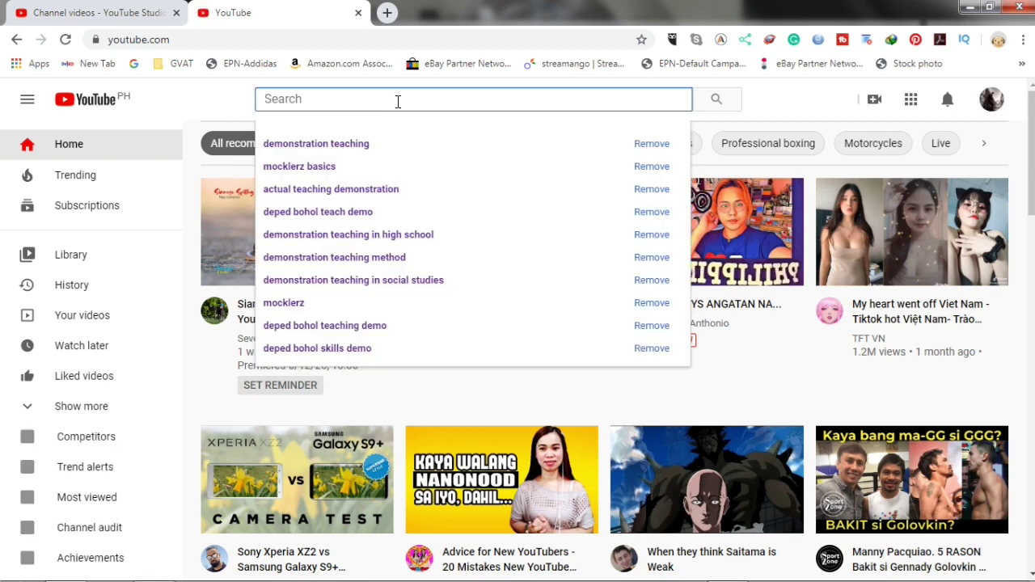
type("actual ")
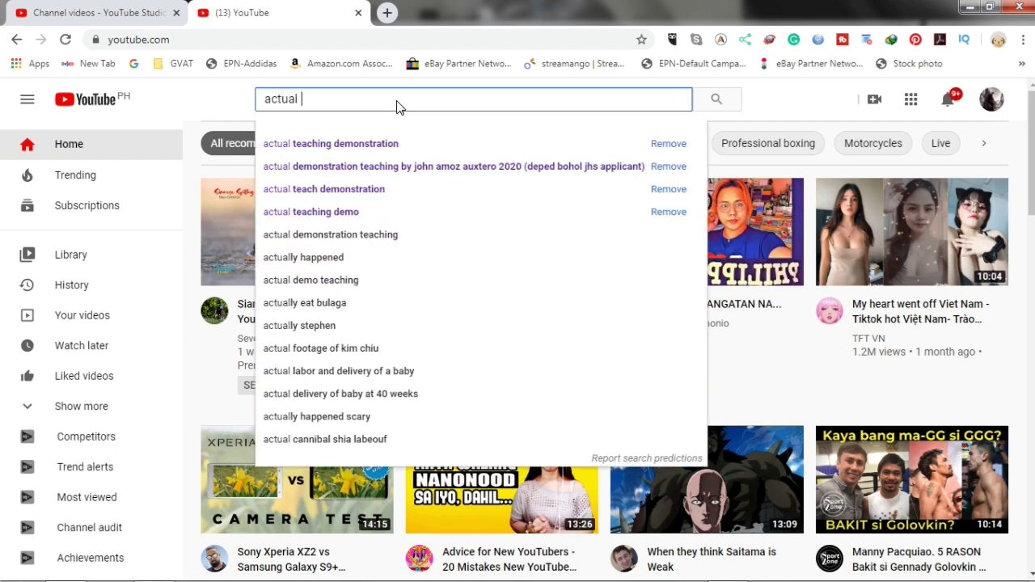
type("teach")
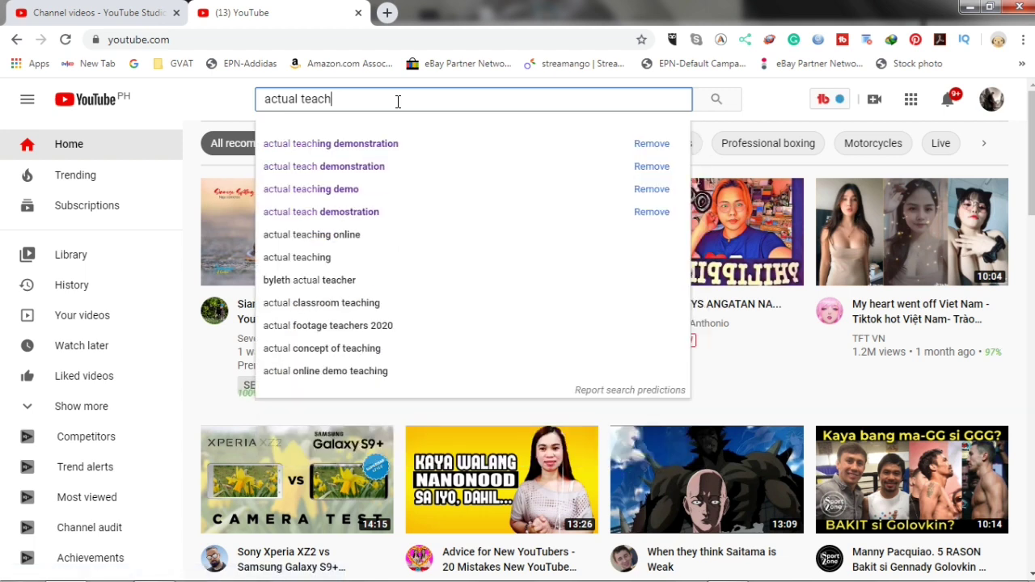
left_click(376, 147)
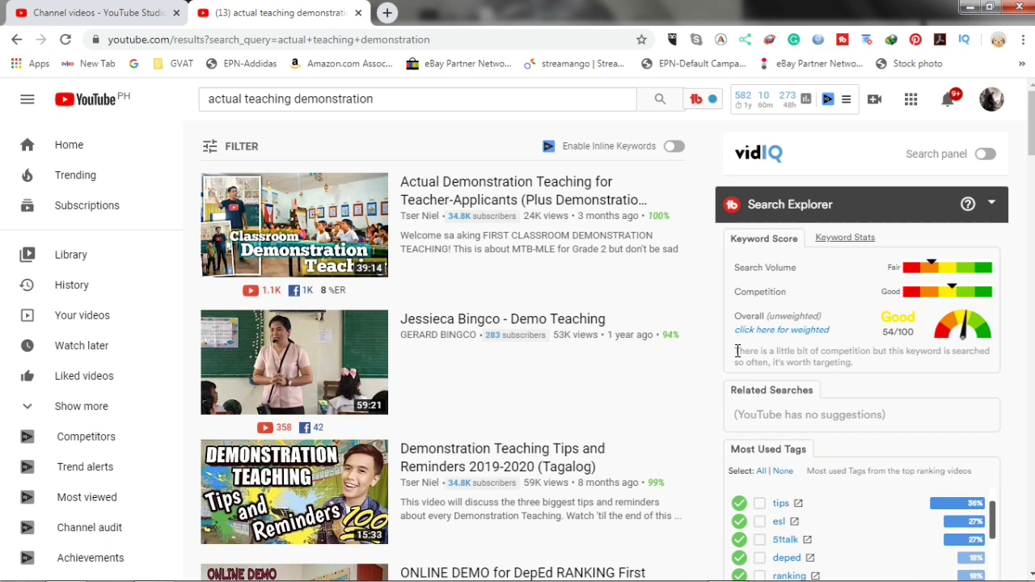
left_click_drag(736, 351, 944, 365)
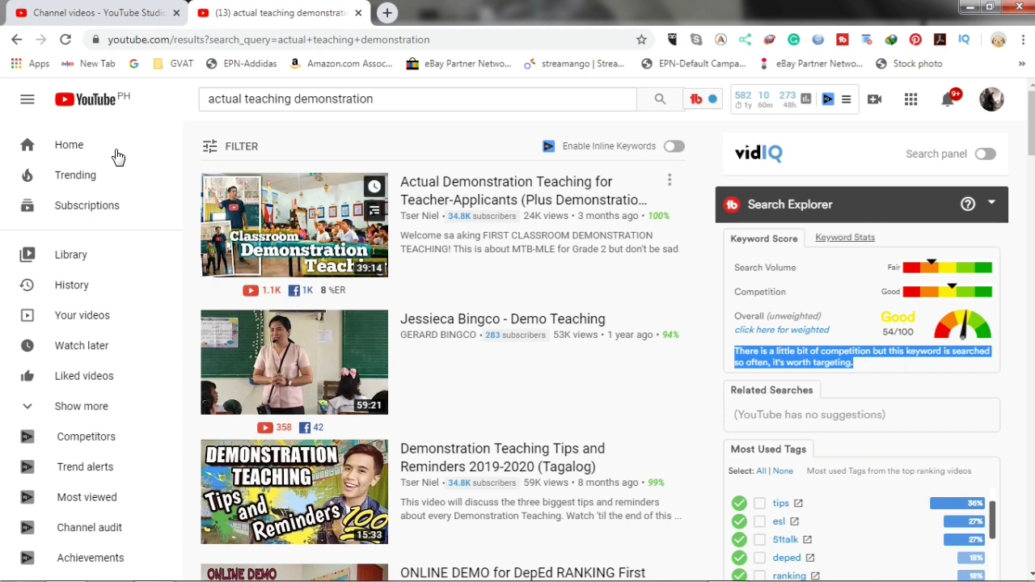
Step: Change the search to 'actual teach demo' and compare its keyword score
left_click(379, 97)
left_click_drag(374, 99, 271, 99)
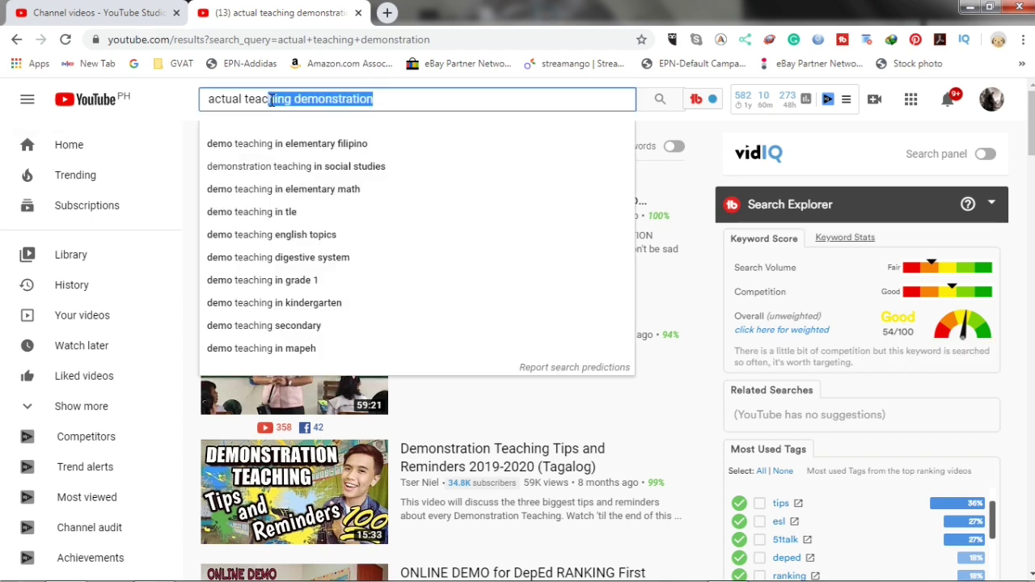
key("BackSpace")
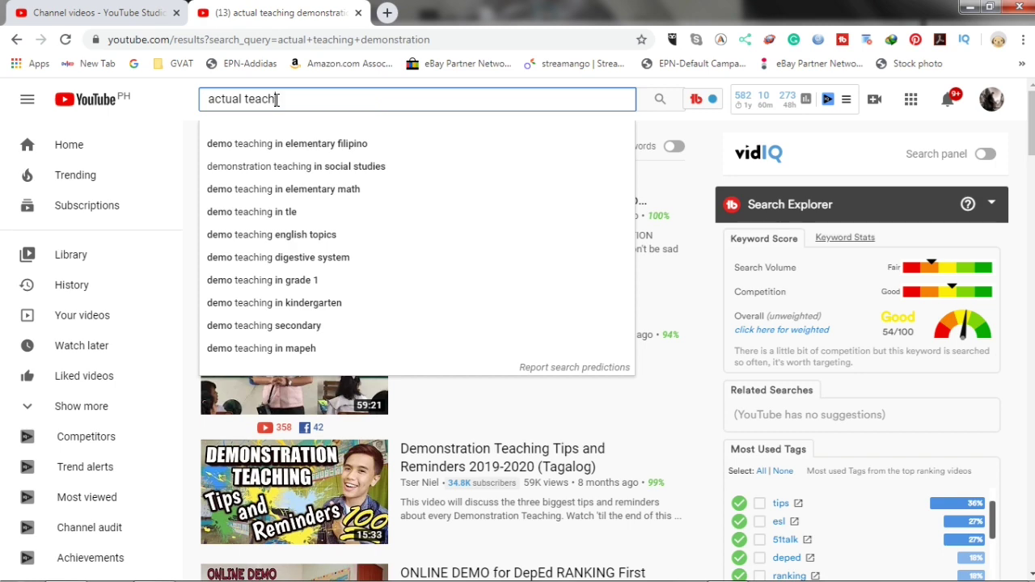
type("demo")
key("Return")
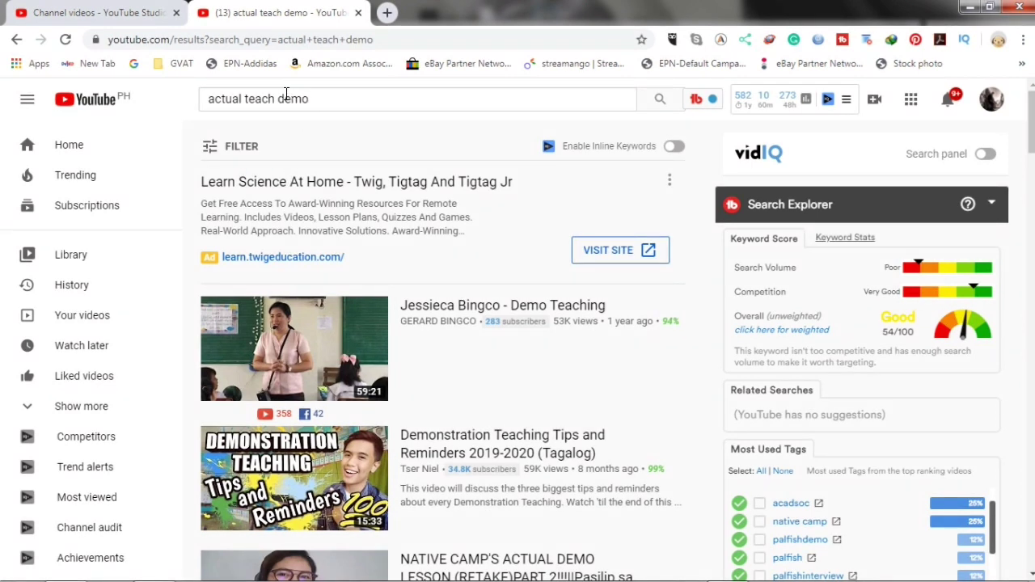
Step: Search 'actual teaching demonstration' again and review its results and keyword stats
left_click_drag(310, 99, 285, 98)
key("BackSpace")
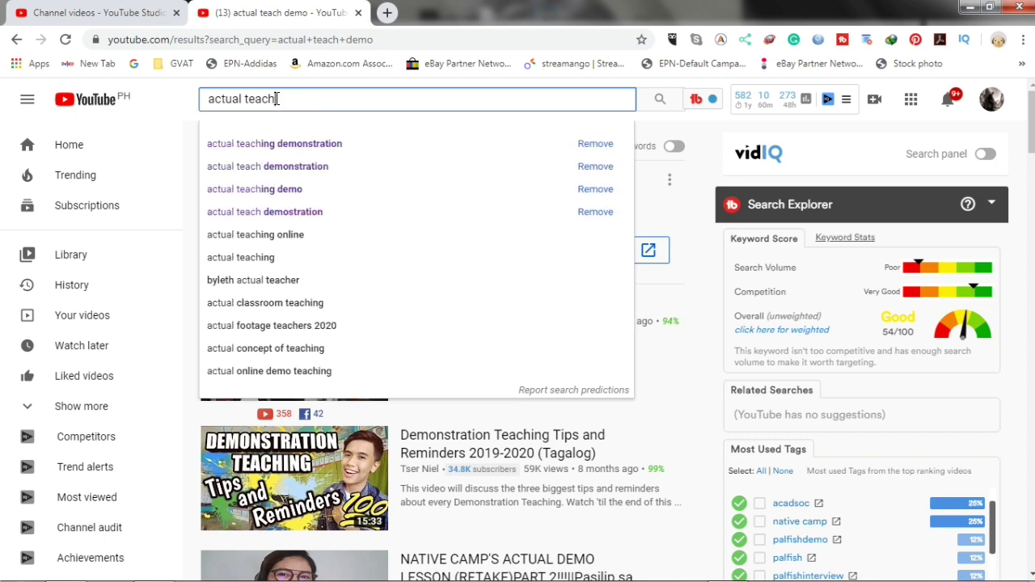
type("ing d")
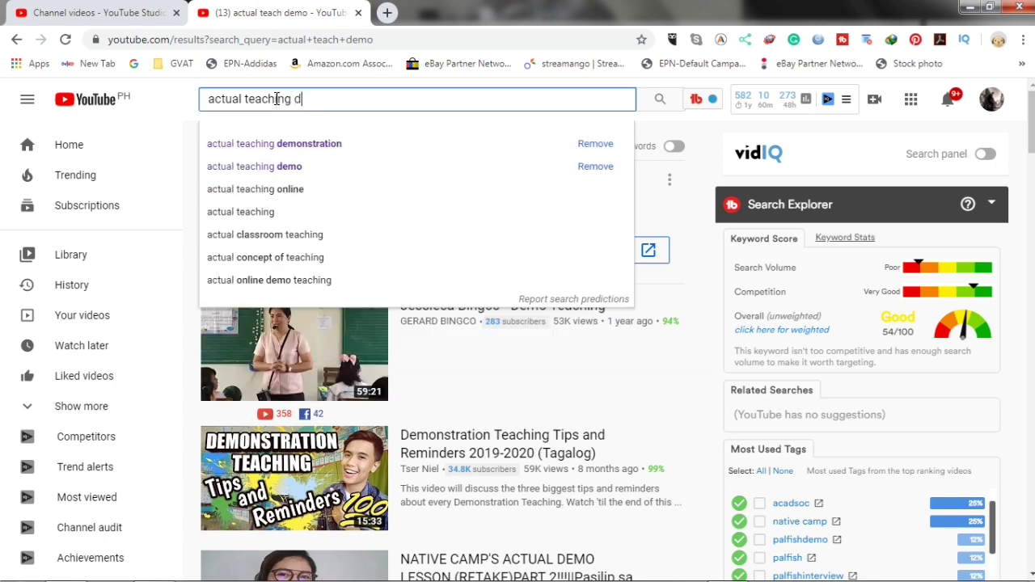
type("emonstra")
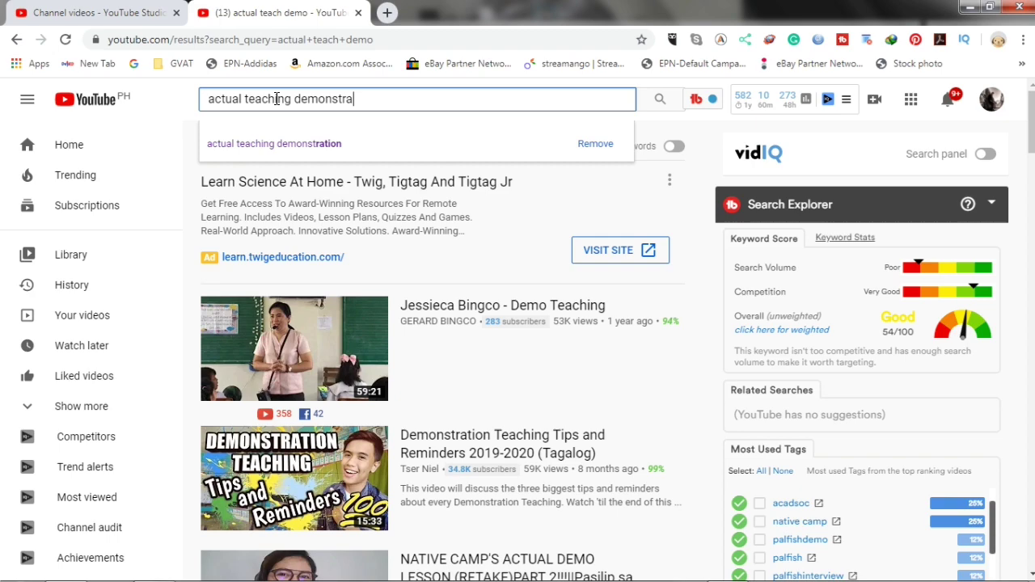
type("tion")
key("Return")
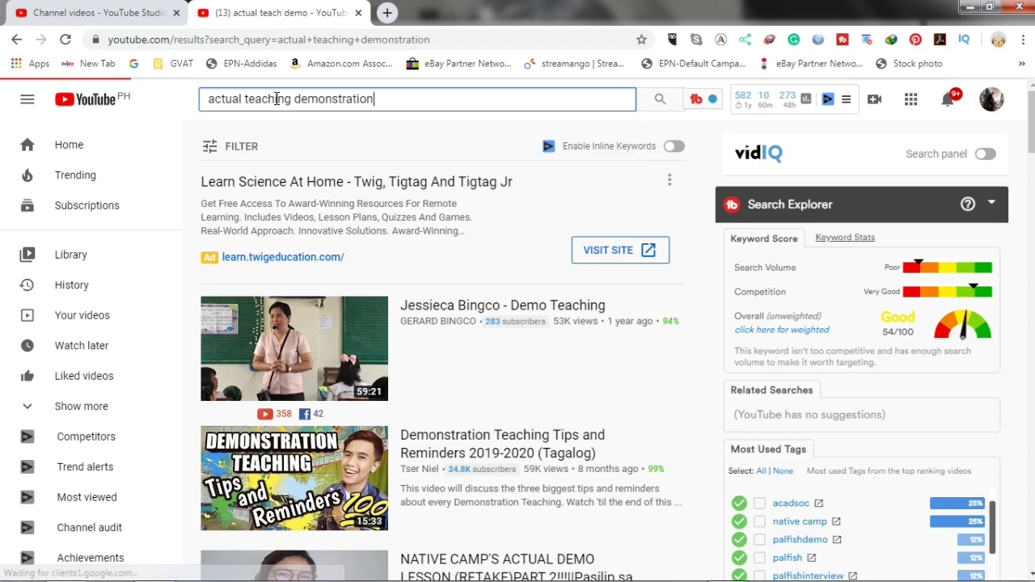
scroll(534, 356, "down", 5)
scroll(542, 358, "up", 5)
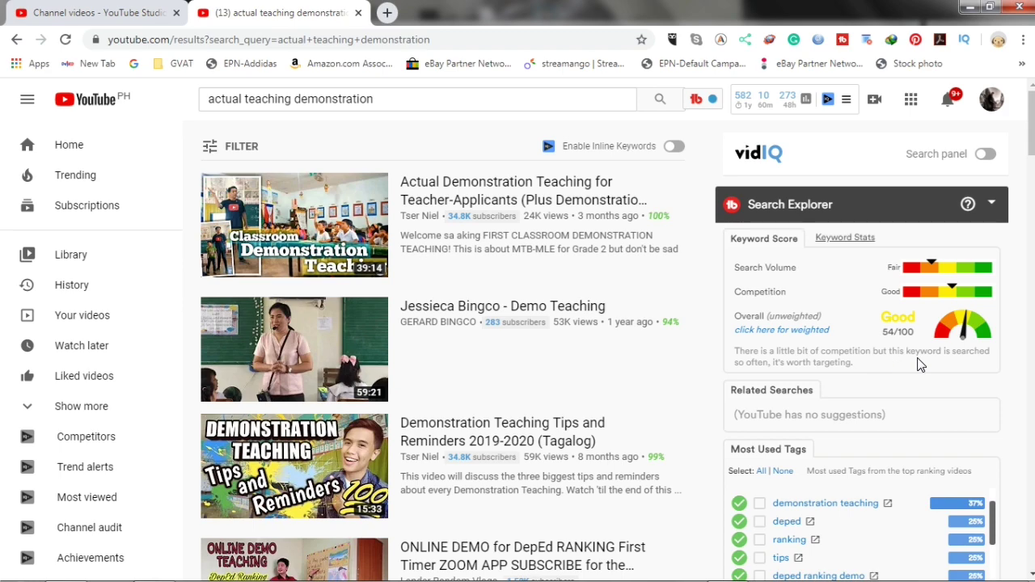
scroll(440, 437, "down", 8)
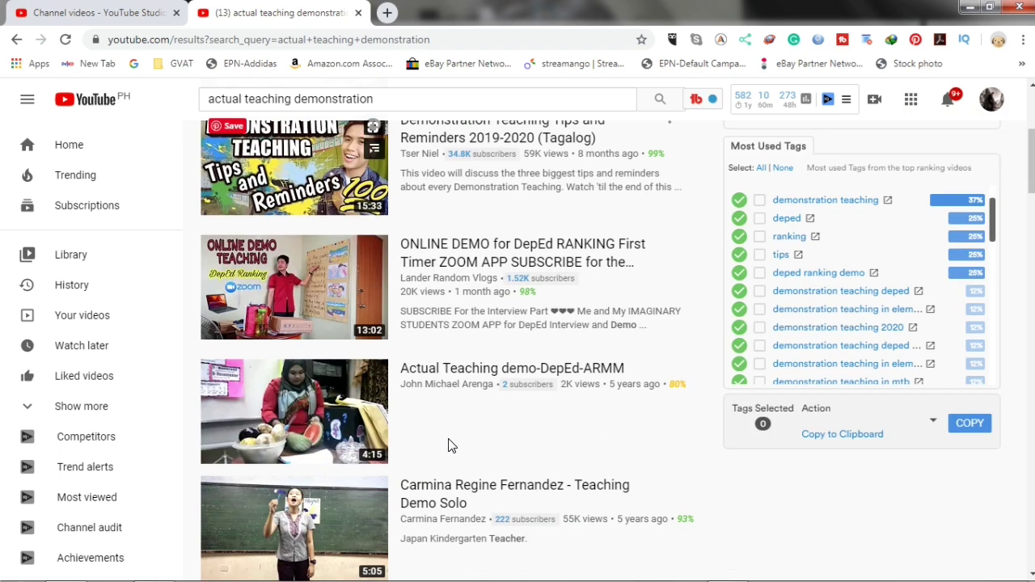
scroll(473, 434, "down", 15)
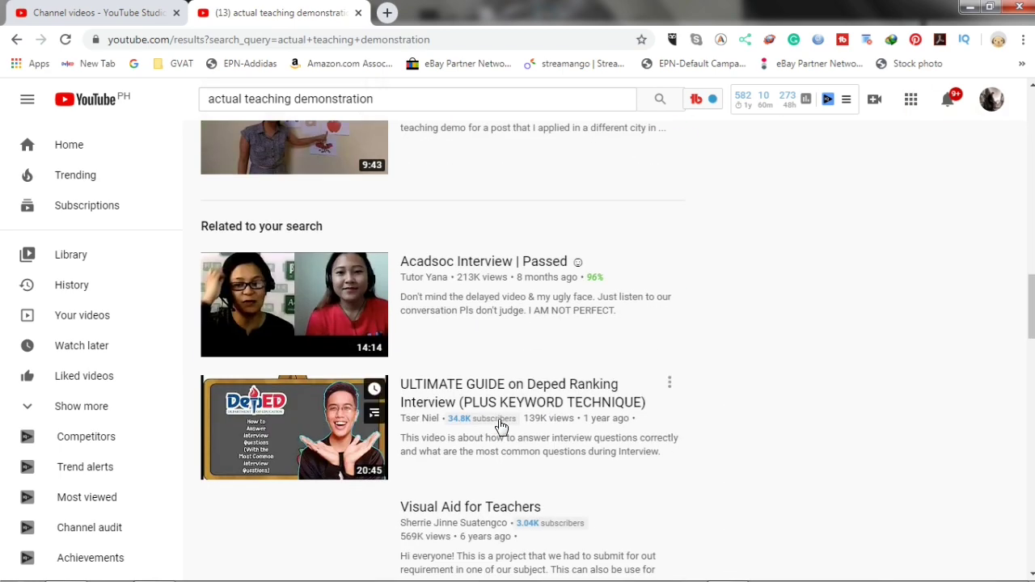
scroll(577, 288, "up", 3)
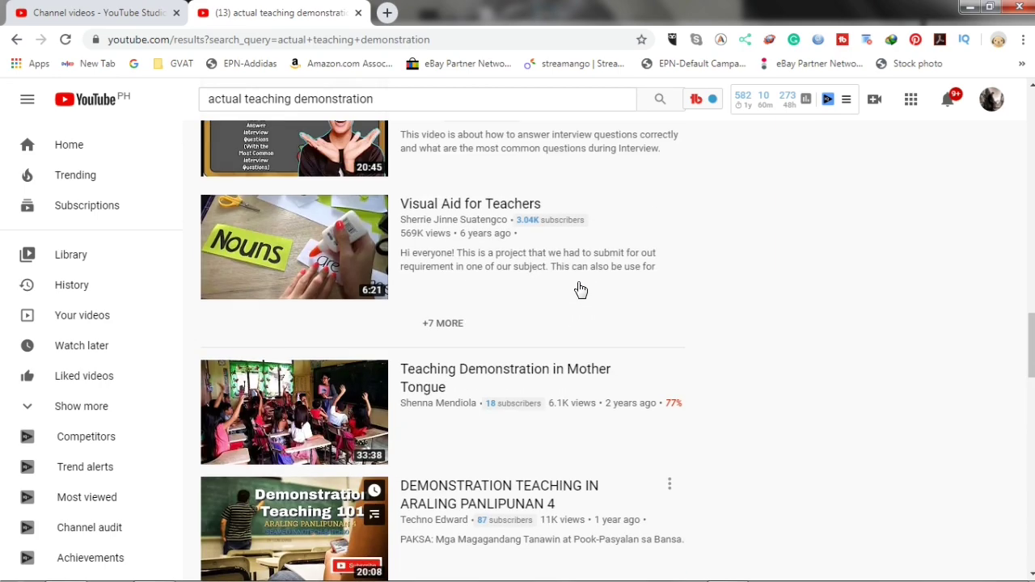
scroll(589, 319, "up", 20)
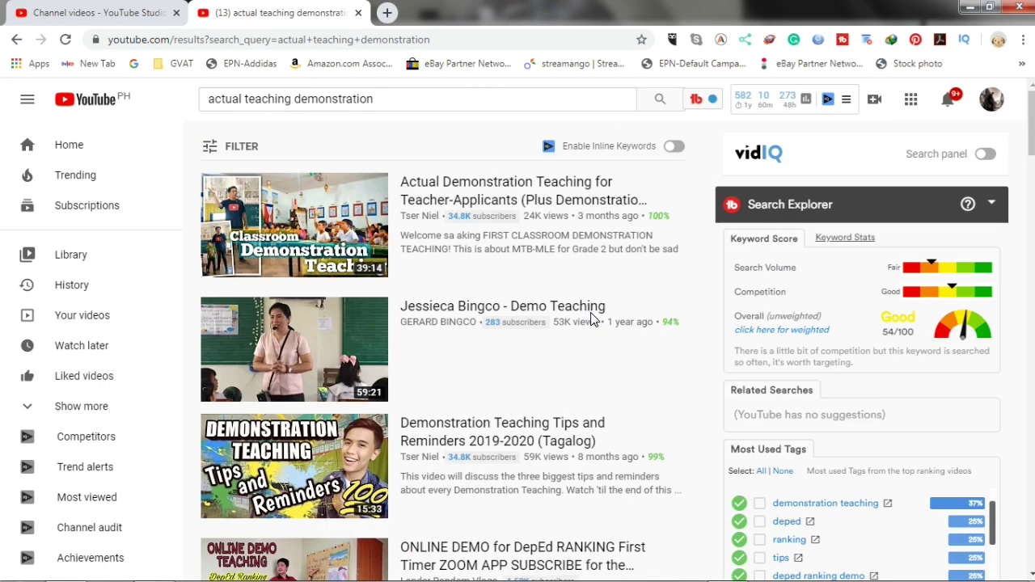
Step: Open TubeBuddy's SEO Studio for the teaching demonstration video in the uploads list
left_click(91, 10)
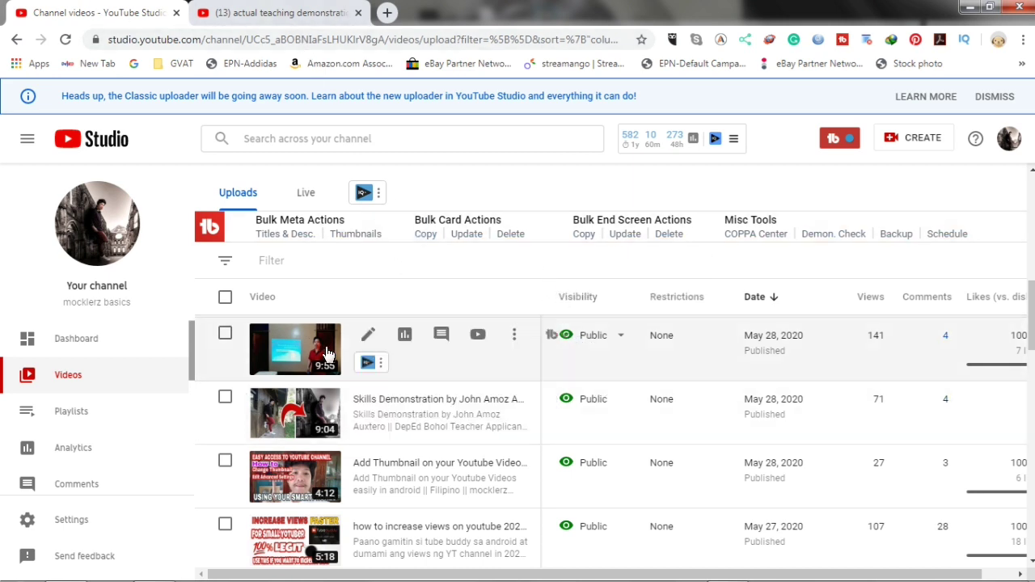
left_click(565, 335)
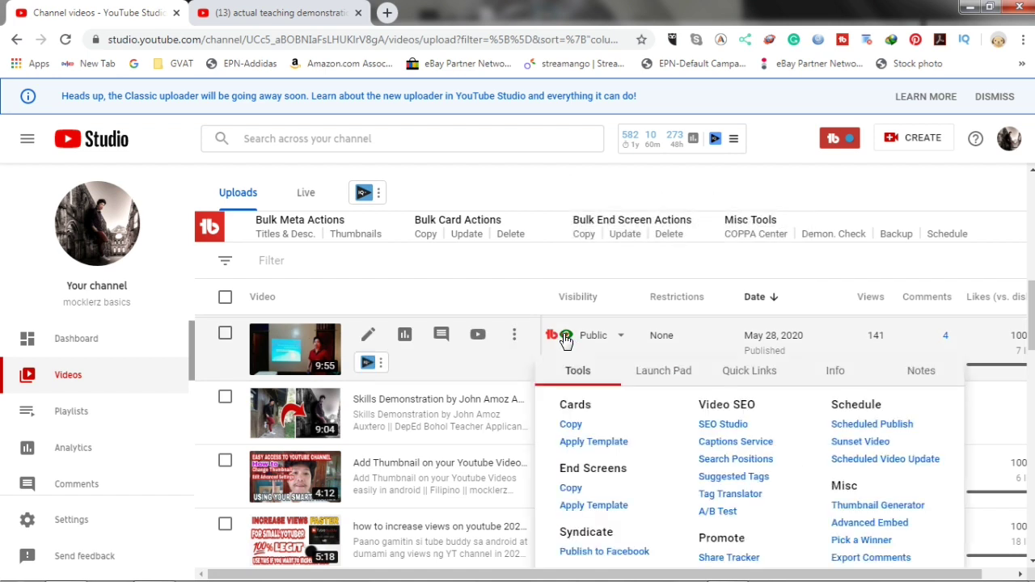
left_click(724, 432)
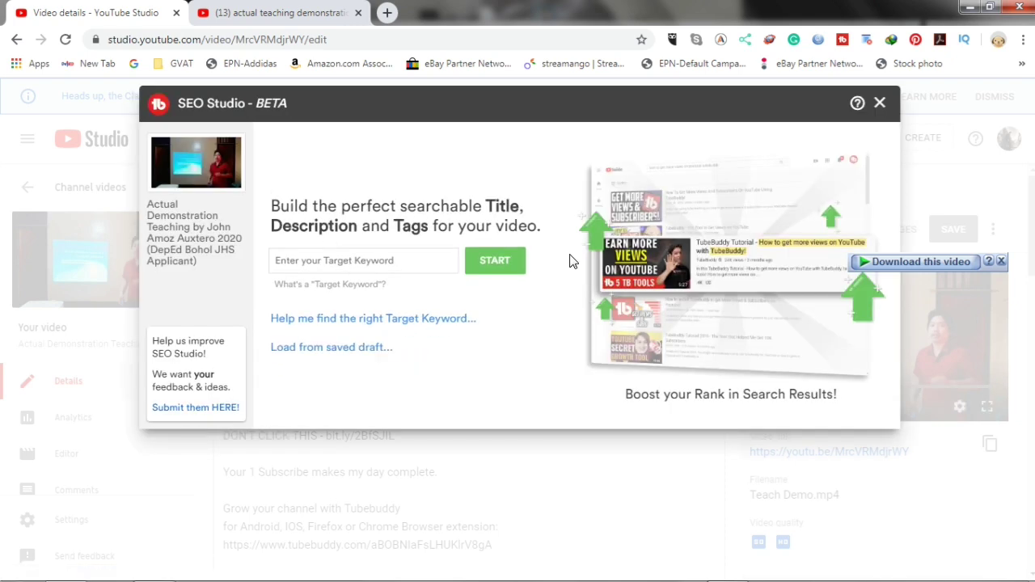
Step: Set the target keyword to 'actual teaching demonstration' and start the optimisation
left_click(366, 263)
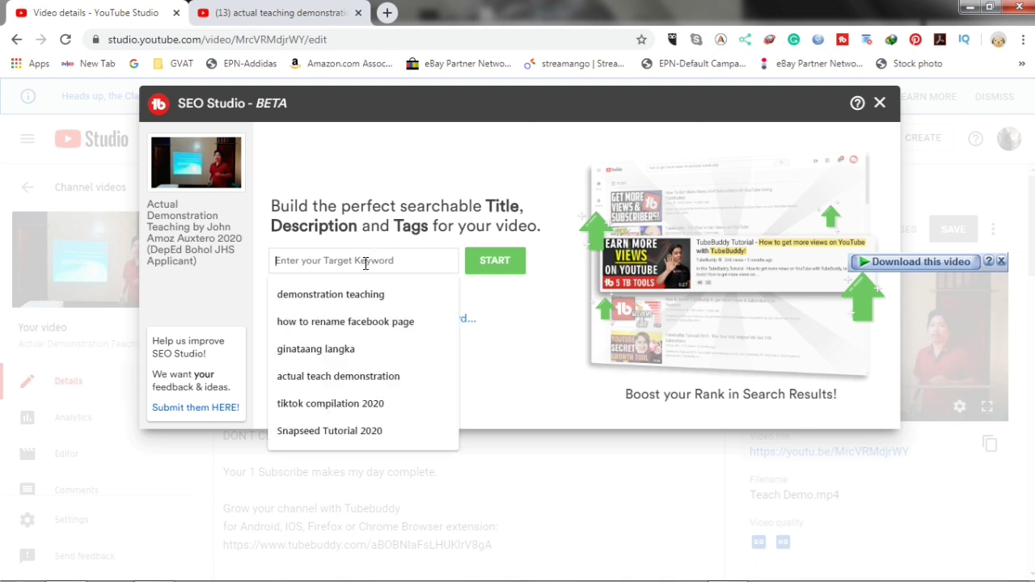
type("ac")
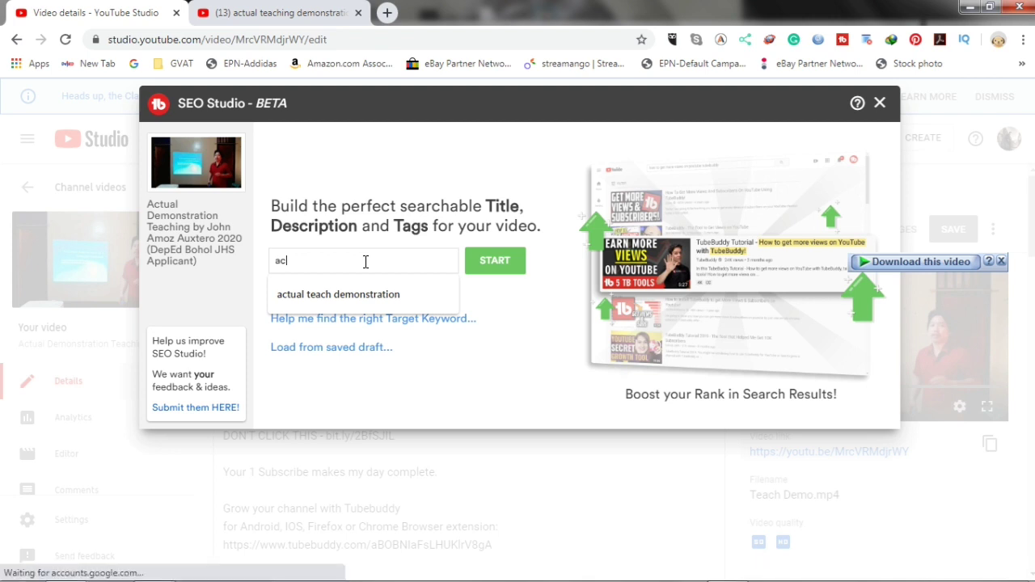
type("tuual")
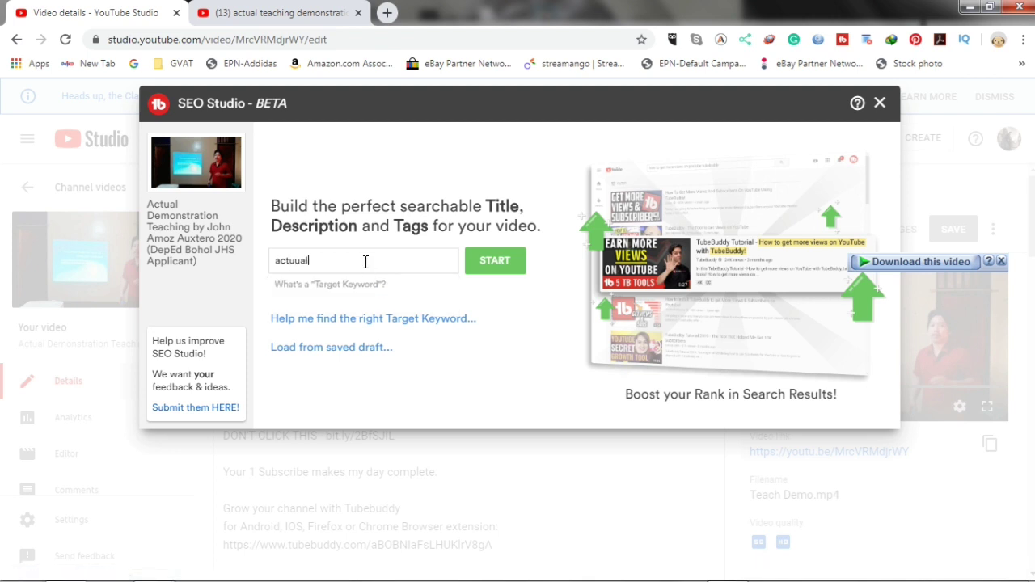
key("BackSpace")
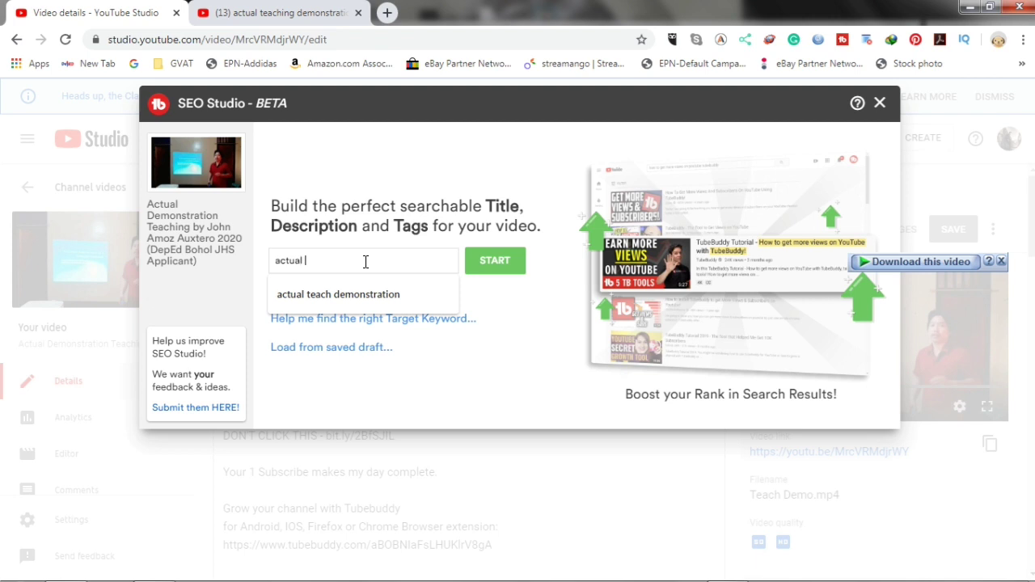
type("al teaching")
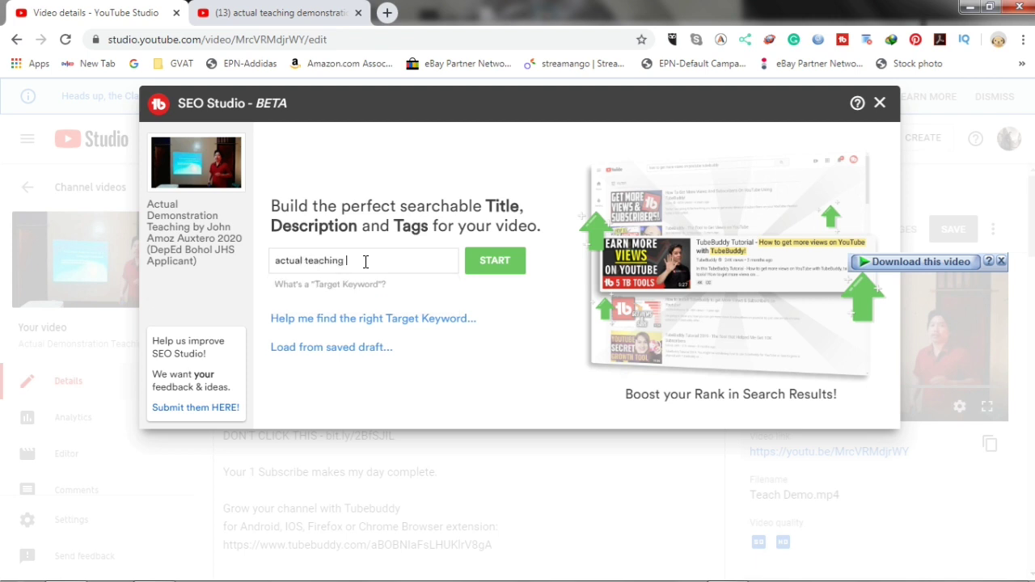
type(" demonstration")
left_click(494, 261)
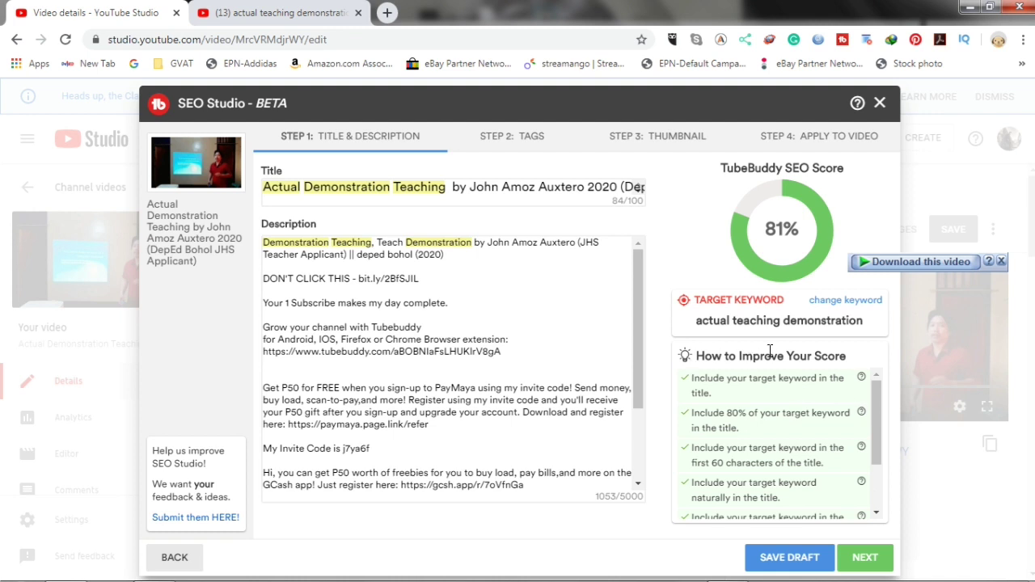
Step: Review TubeBuddy's 'How to Improve Your Score' tips for the title and description
left_click_drag(701, 356, 883, 453)
mouse_move(751, 505)
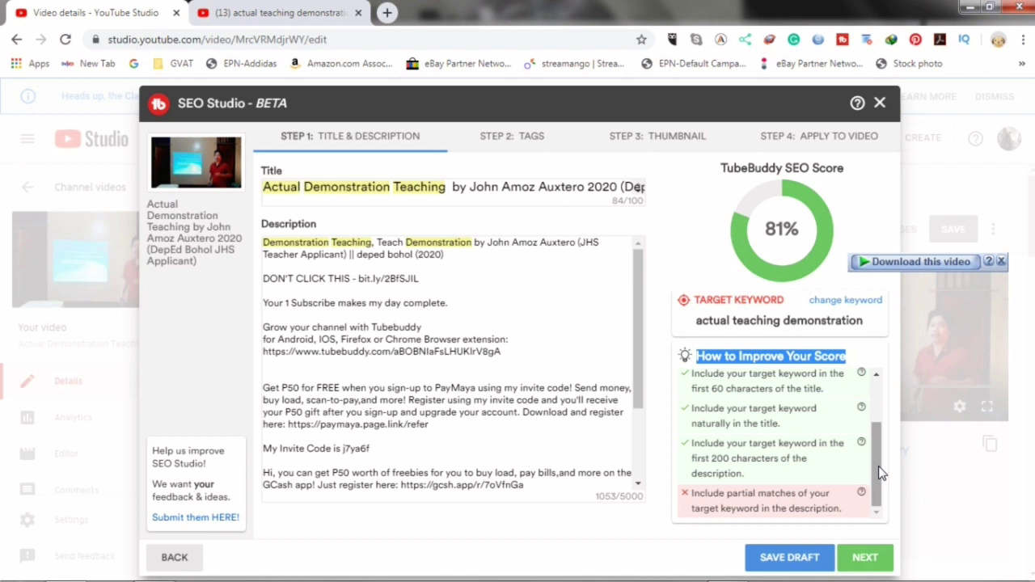
scroll(875, 464, "up", 2)
scroll(870, 451, "down", 2)
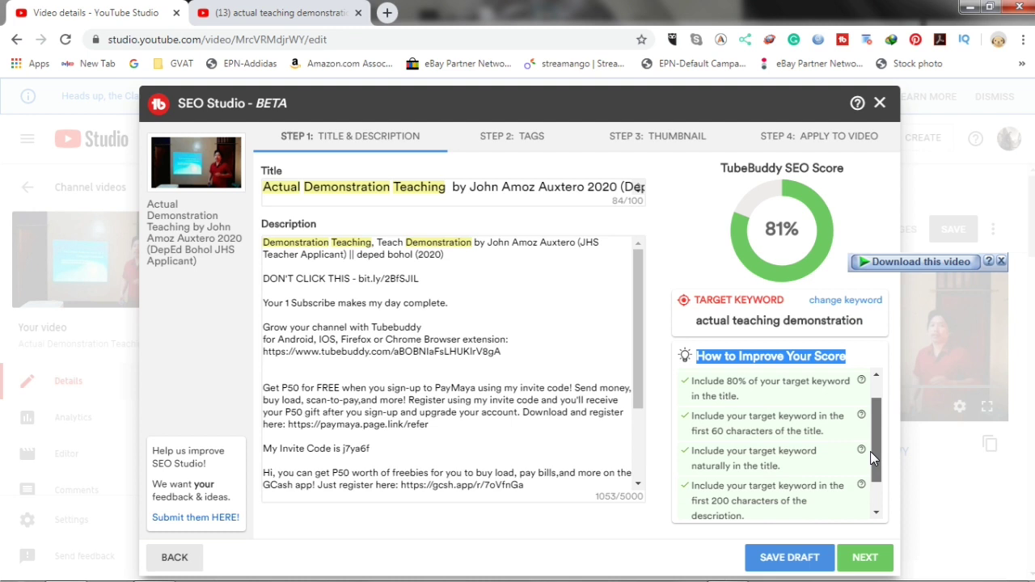
left_click_drag(872, 439, 872, 392)
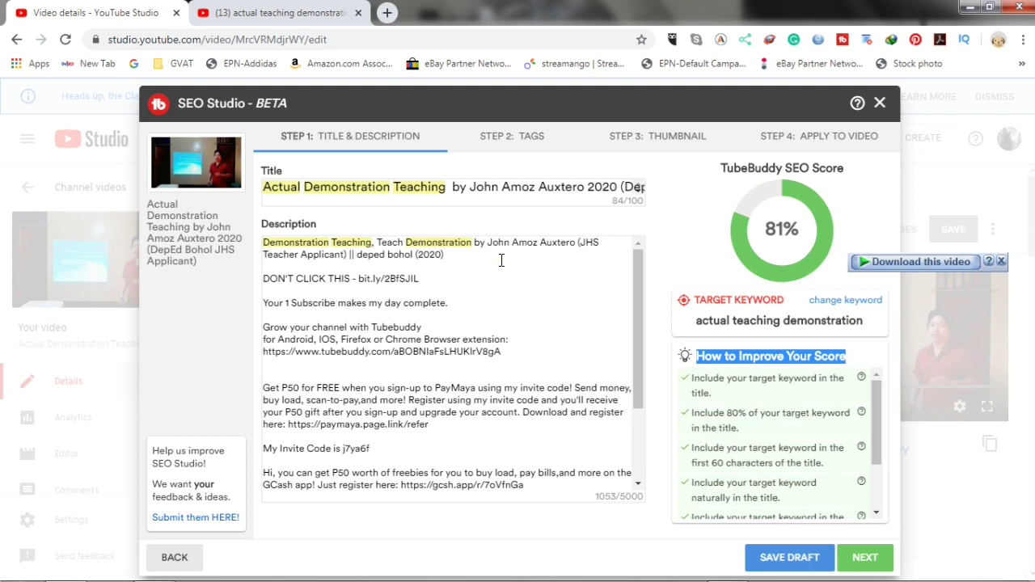
Step: Append 'actual teaching demonstration' to the description's first paragraph, raising the score to 90%
left_click(409, 266)
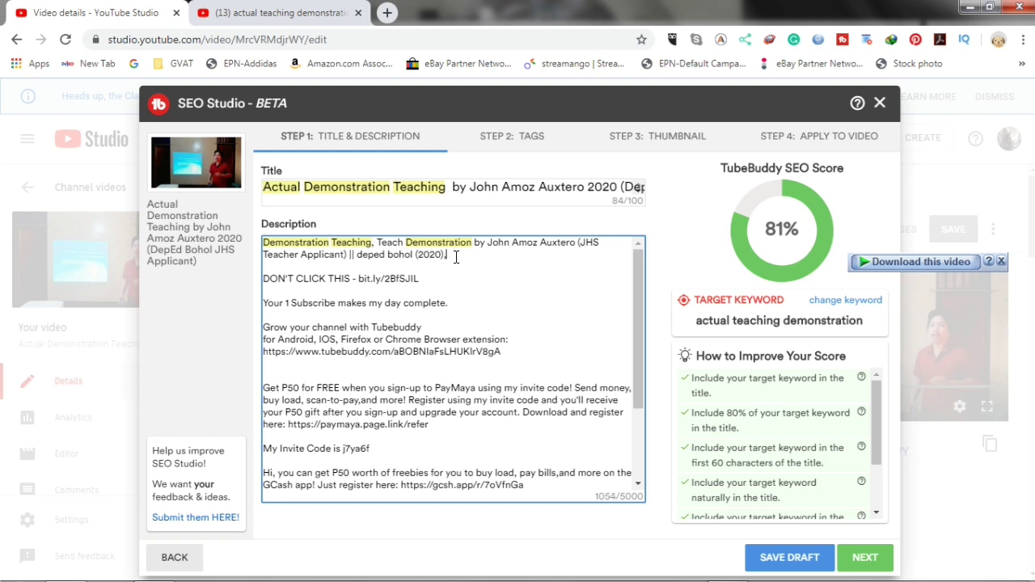
type("actual")
type(" teaching ")
type("dem")
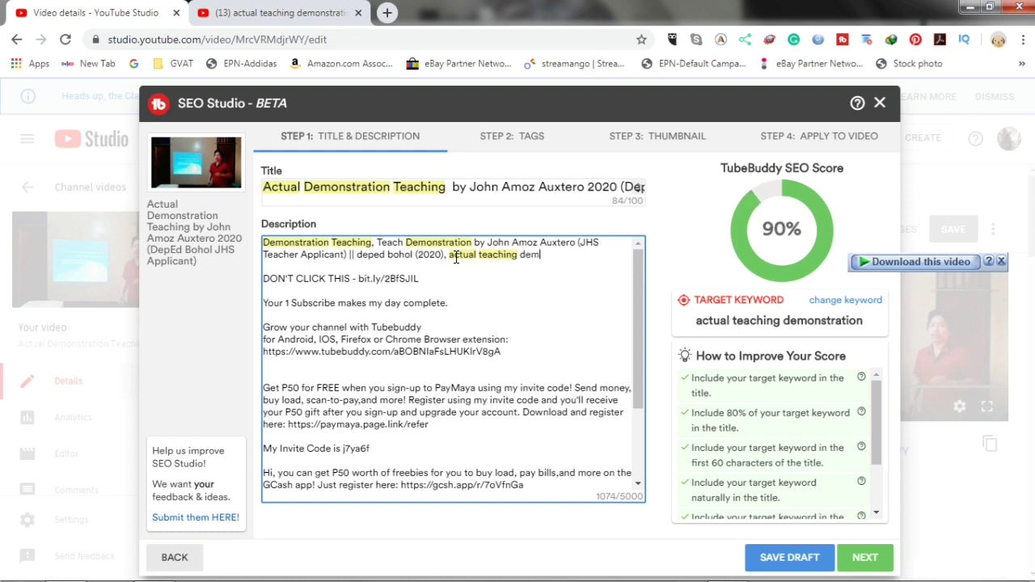
type("onstration")
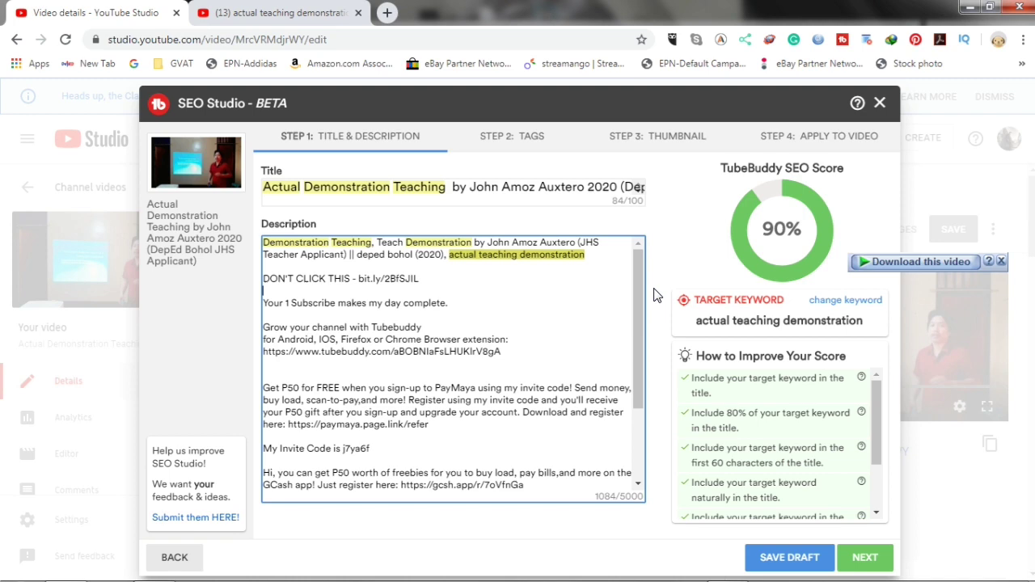
mouse_move(638, 275)
left_mouse_down()
mouse_move(634, 323)
mouse_move(653, 322)
mouse_move(653, 268)
mouse_move(623, 278)
left_mouse_up()
triple_click(764, 378)
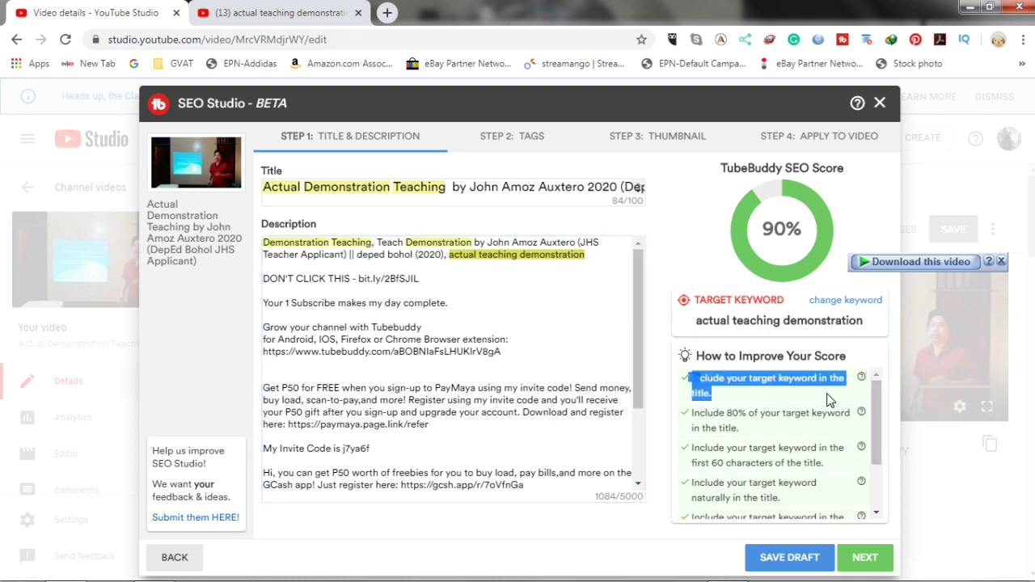
left_click(764, 400)
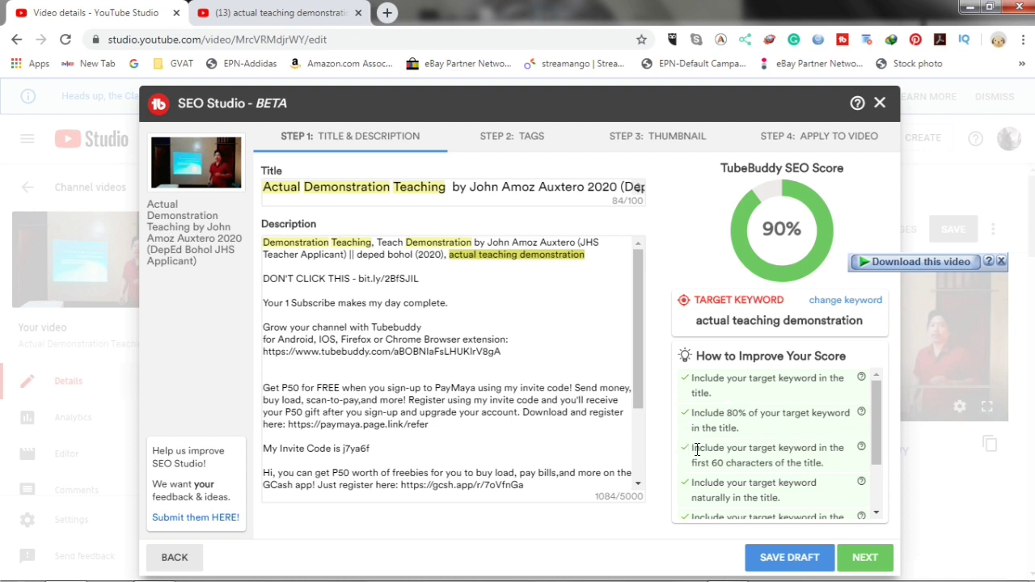
scroll(868, 412, "down", 2)
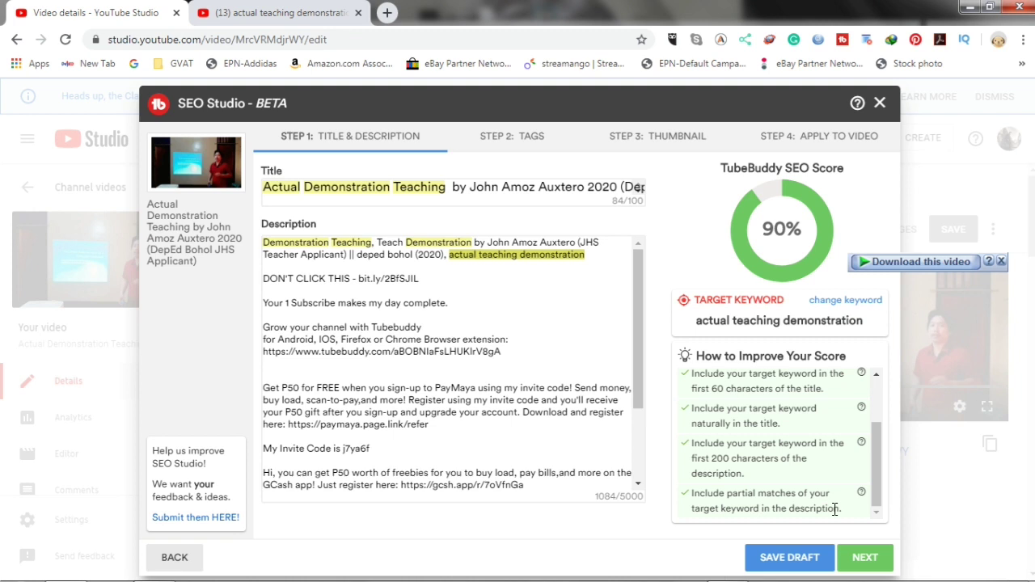
scroll(790, 405, "up", 3)
Step: Add tags: the target keyword, a suggested tag, 'mocklerz basics' and 'teaching demonstration'
left_click(864, 558)
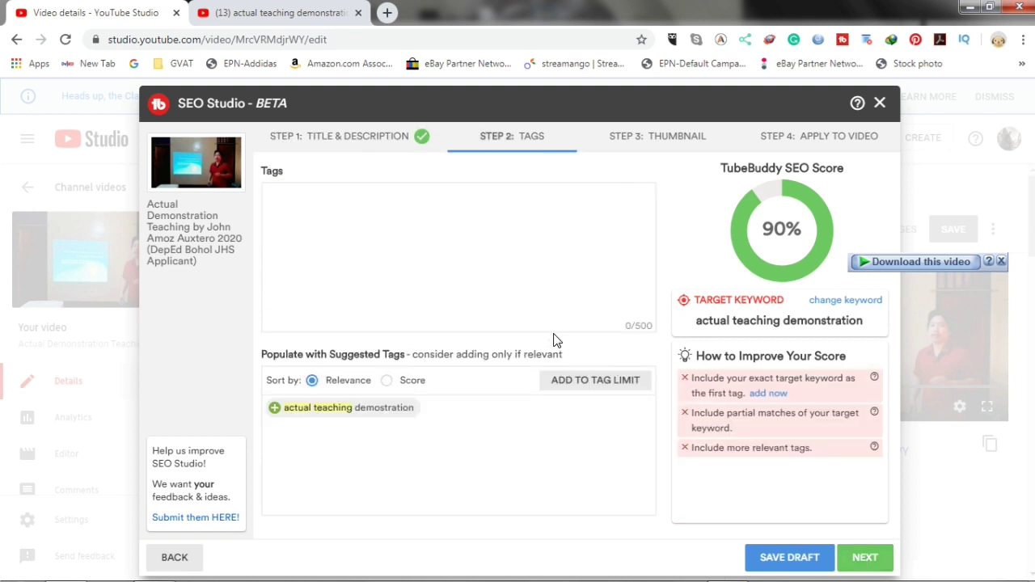
left_click(769, 394)
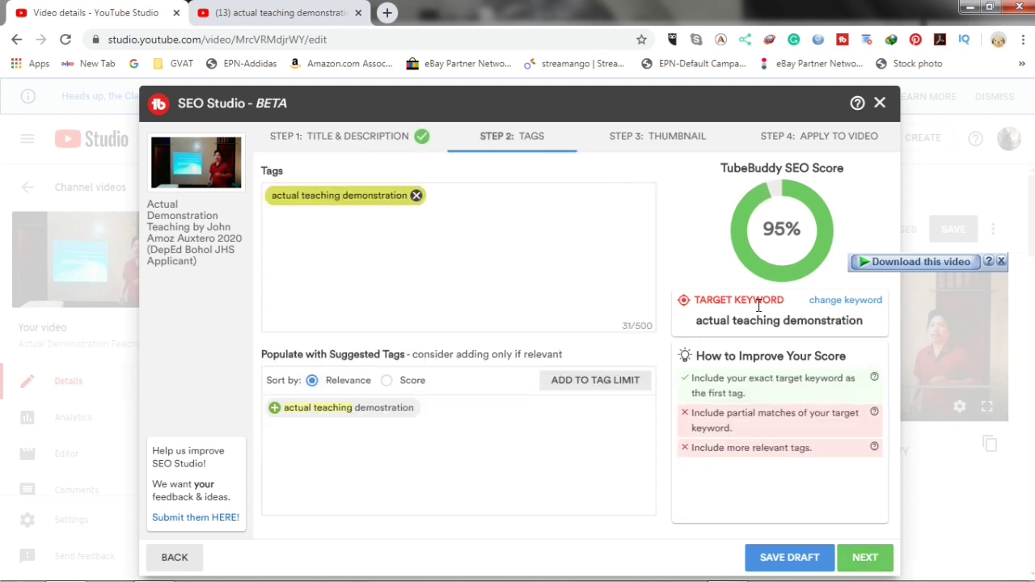
left_click(356, 409)
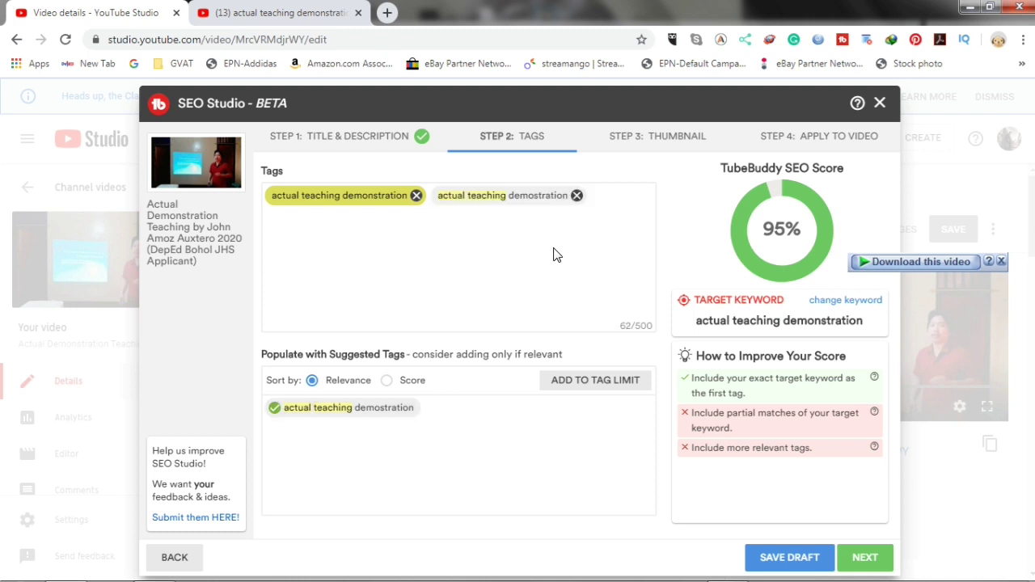
left_click(606, 251)
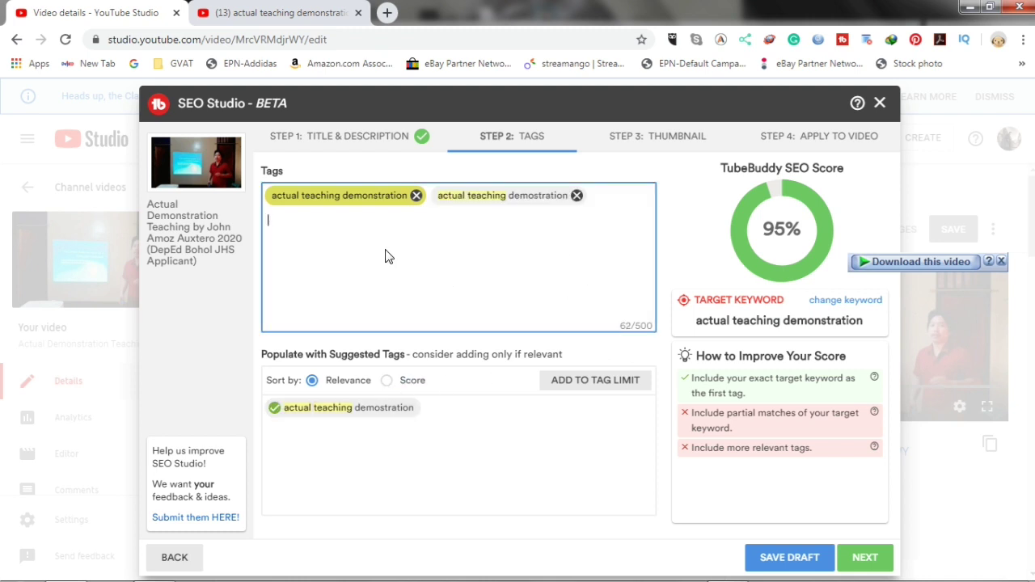
type("mocklerz basics")
key("Return")
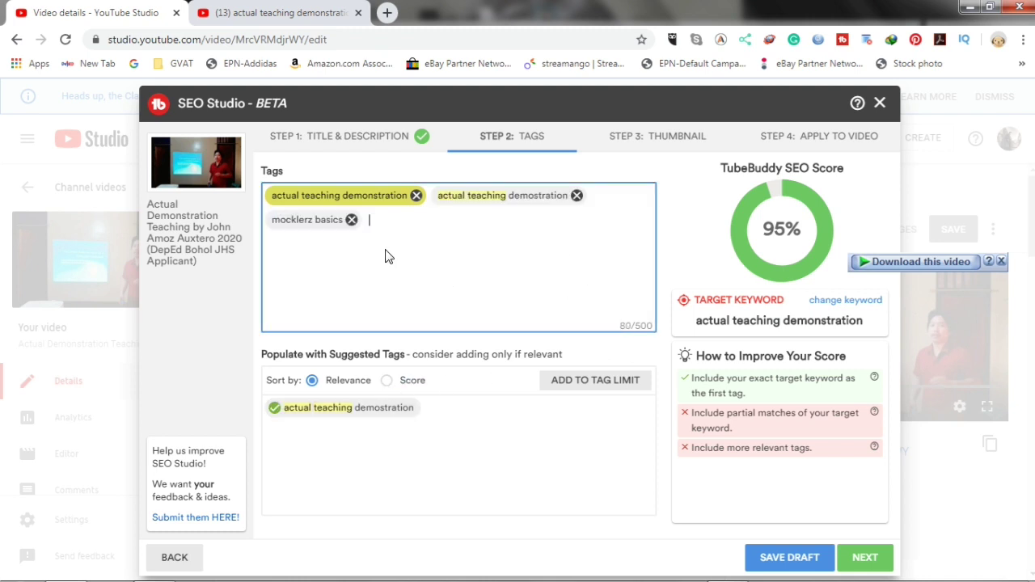
type("teaching demonstration")
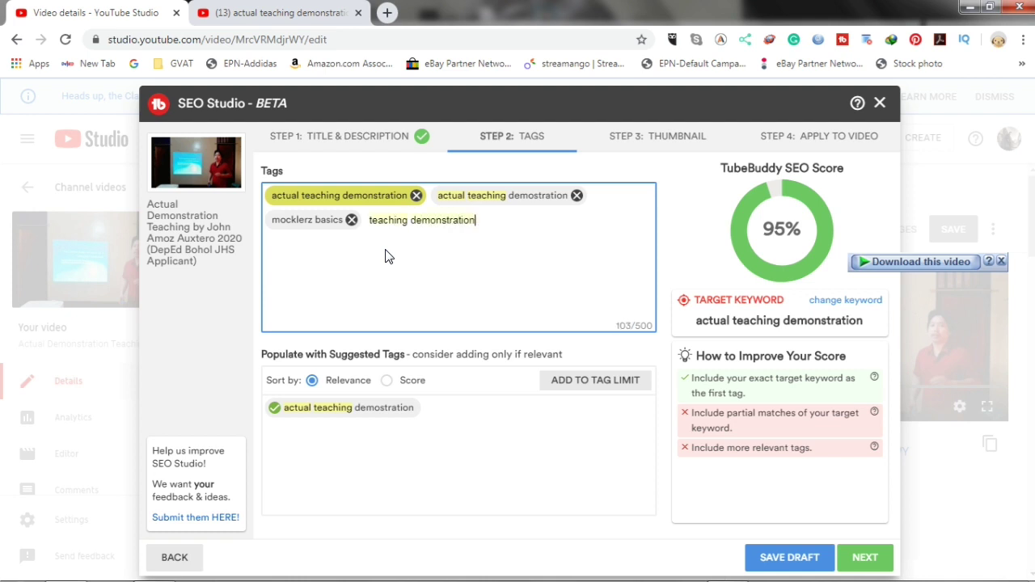
key("Return")
Step: Add tags 'deped bohol teach demo', 'actual teach demo', 'actual teaching demonstration 2020', 'actual teach demo 2020'
type("deped bohol")
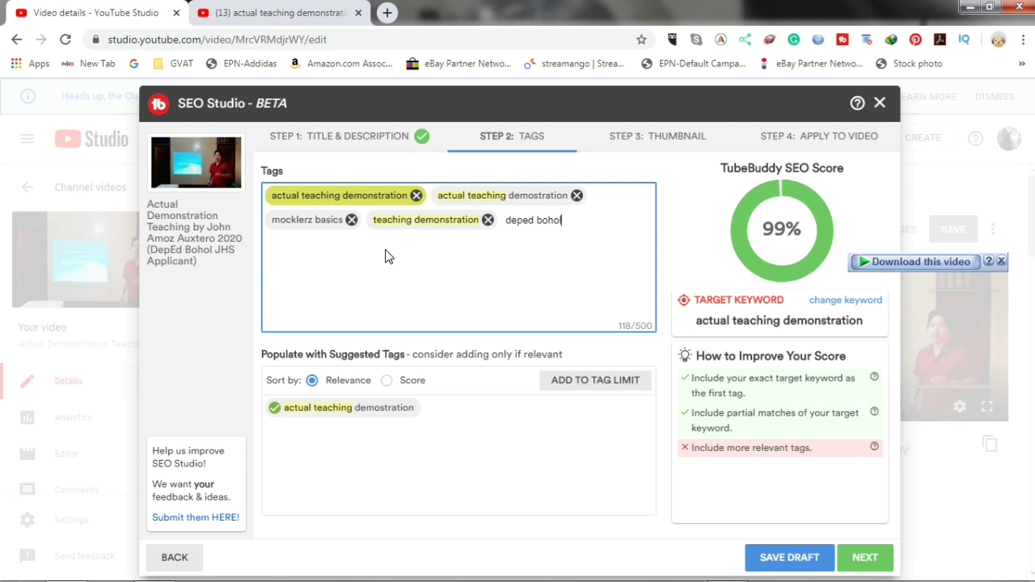
type(" teach demo")
key("BackSpace")
key("BackSpace")
key("BackSpace")
key("BackSpace")
type("teach demo")
key("Return")
type("actual teach demo")
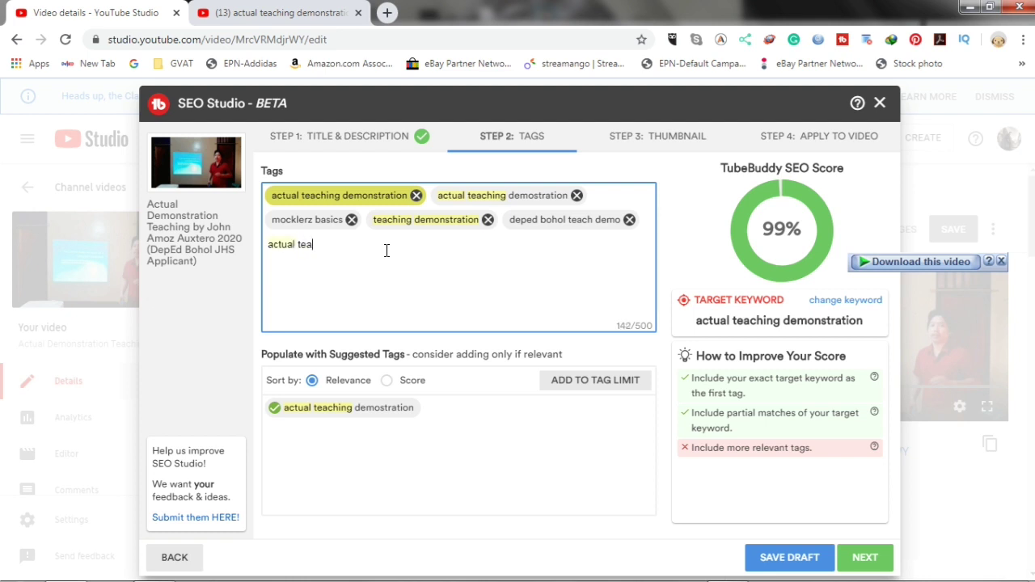
key("Return")
type("actual teaching ")
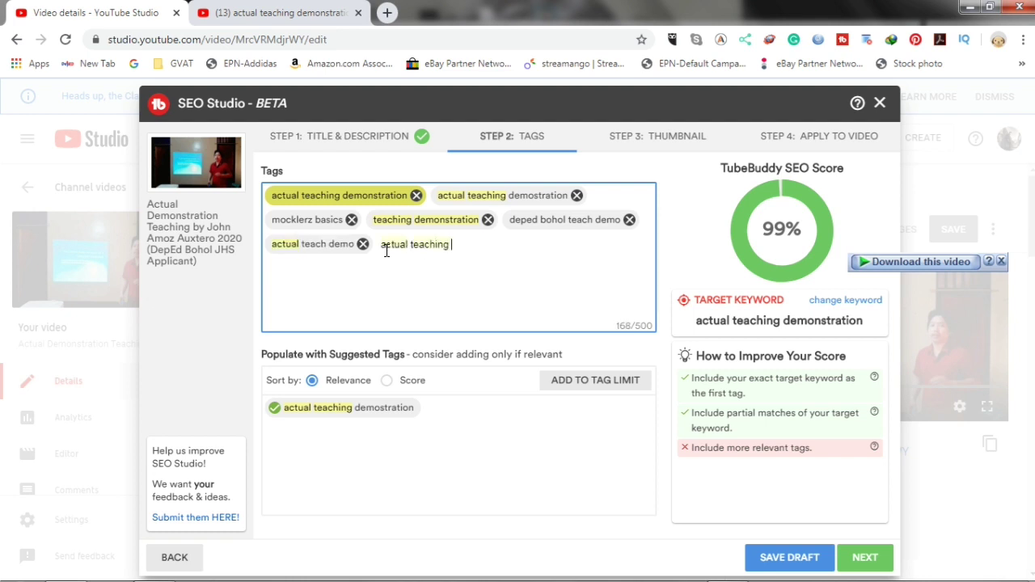
type("demonstration 2020")
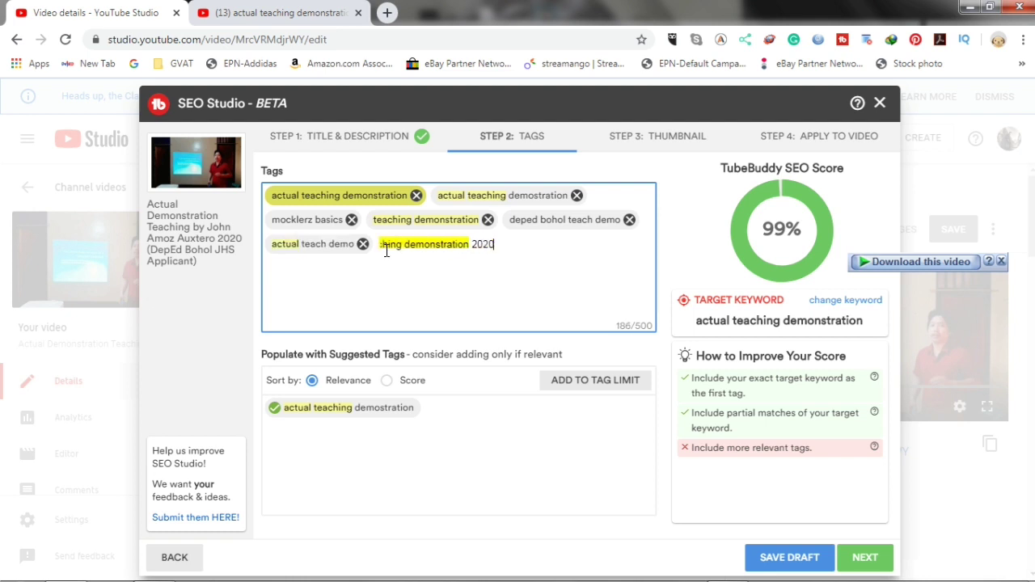
key("Return")
type("actual teach demo 2020")
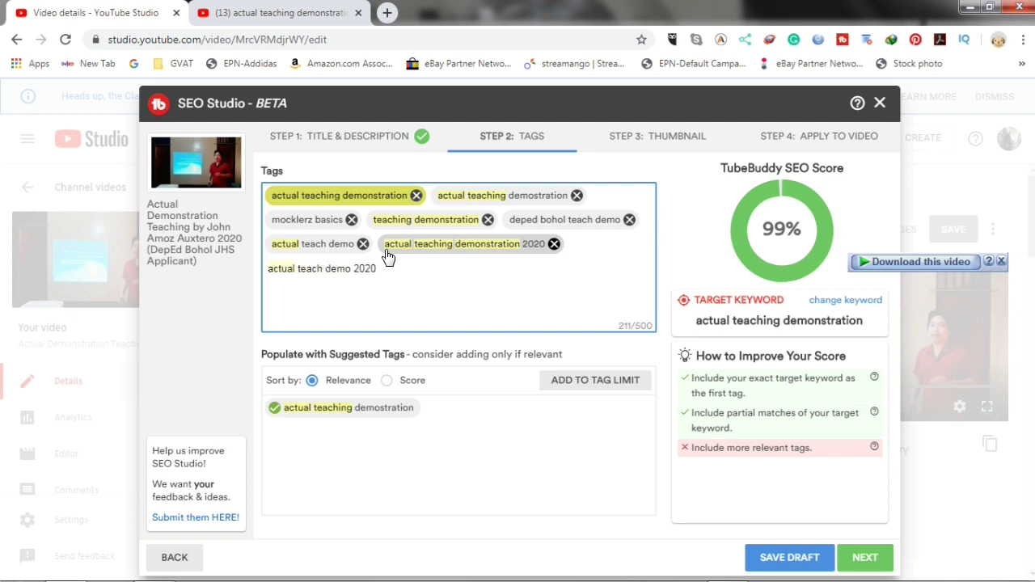
key("Return")
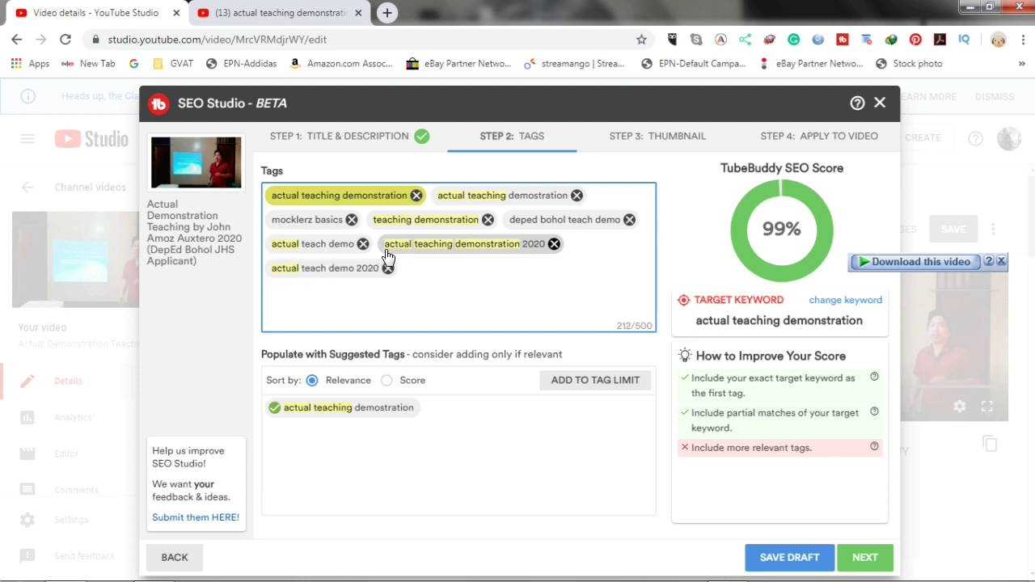
Step: Add 'actual teaching demonstration in tle' and 'demonstration teaching', then toggle suggestion sort Score/Relevance
left_click(393, 389)
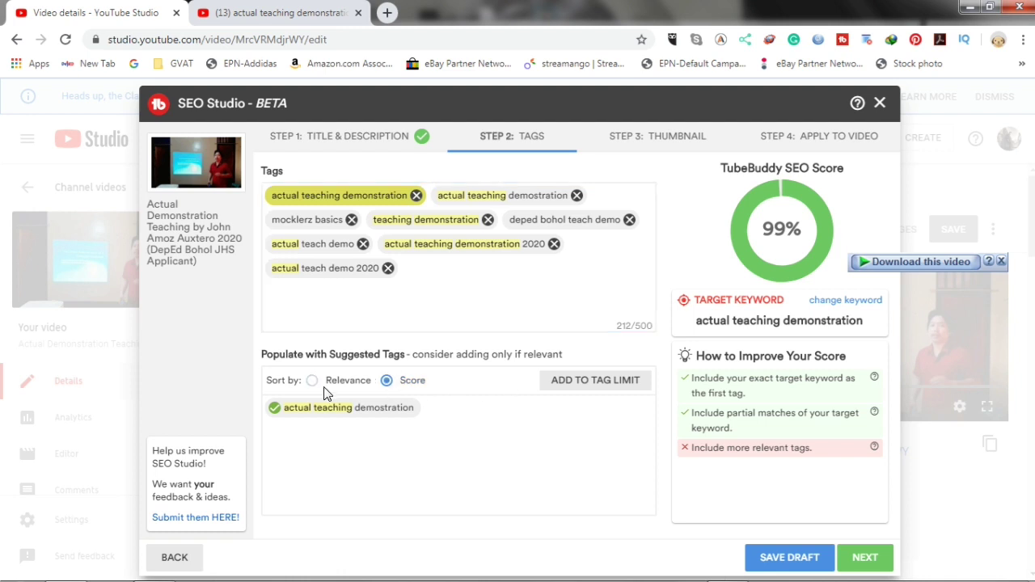
left_click(476, 269)
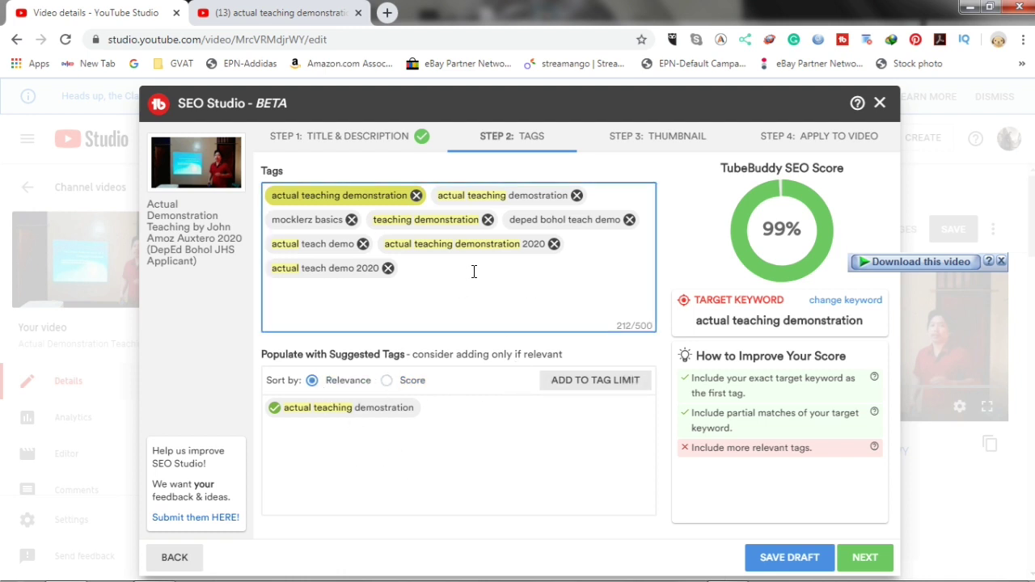
type("actual teaching demonstration in tle")
key("Return")
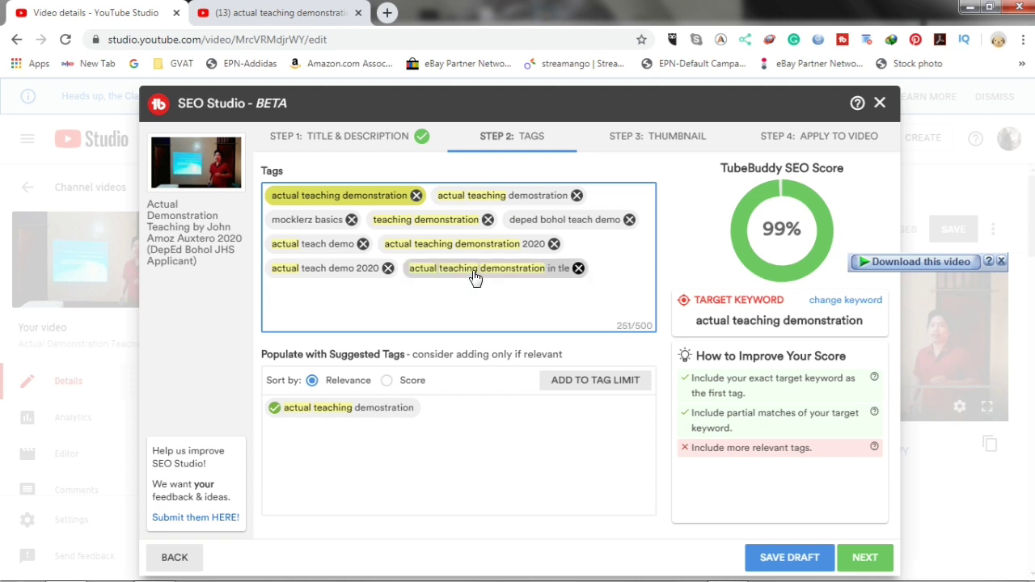
type("demonstration teaching")
key("Return")
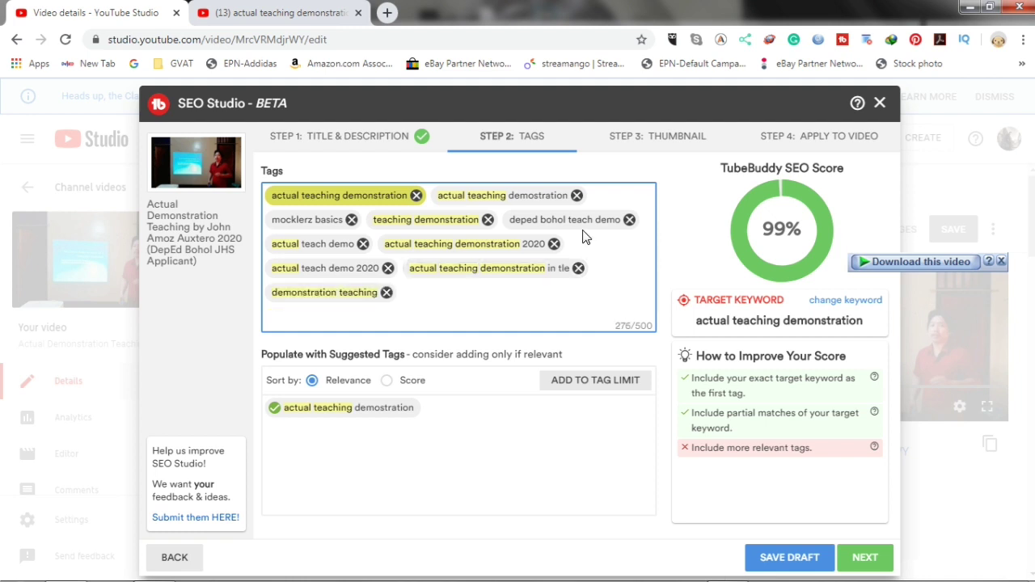
mouse_move(874, 446)
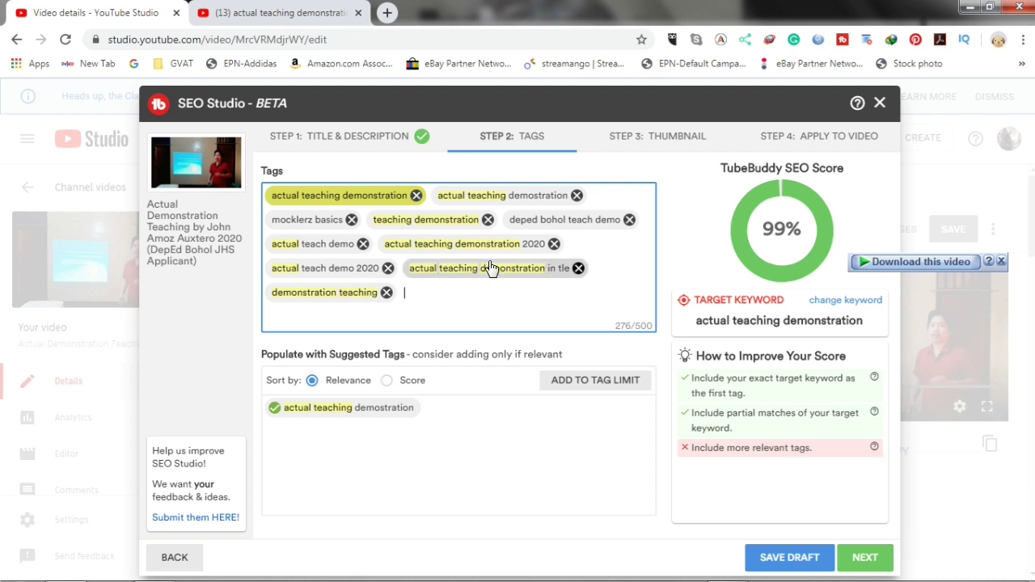
left_click(386, 381)
left_click(312, 382)
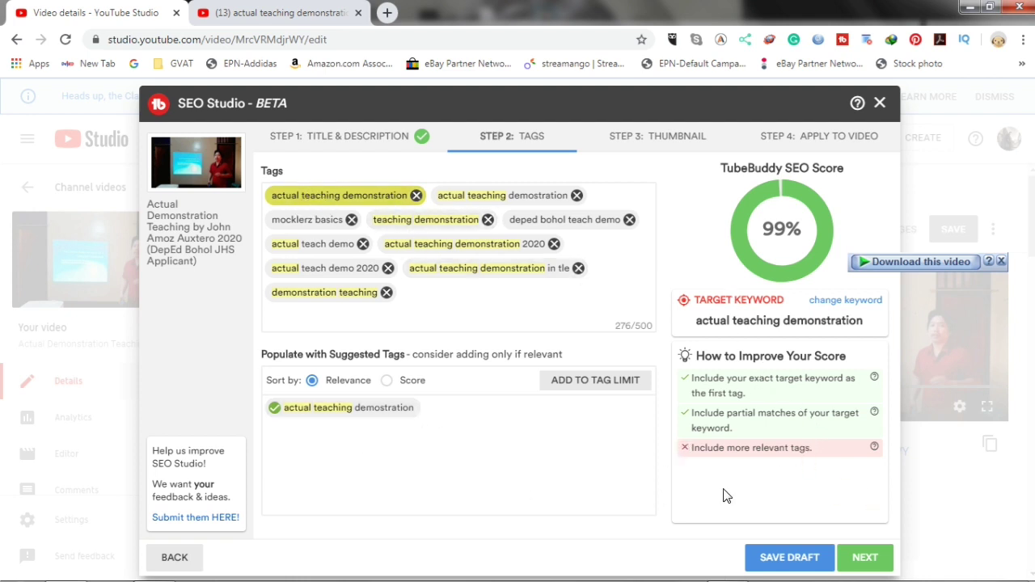
Step: Advance from the Tags step past Step 3: Thumbnail to Step 4: Apply to Video
left_click(865, 559)
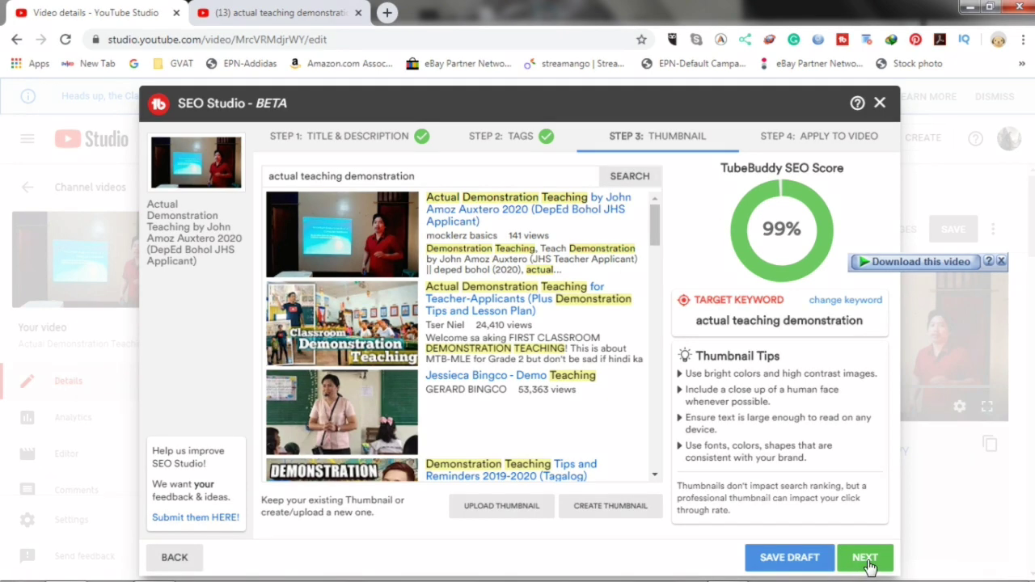
left_click(864, 557)
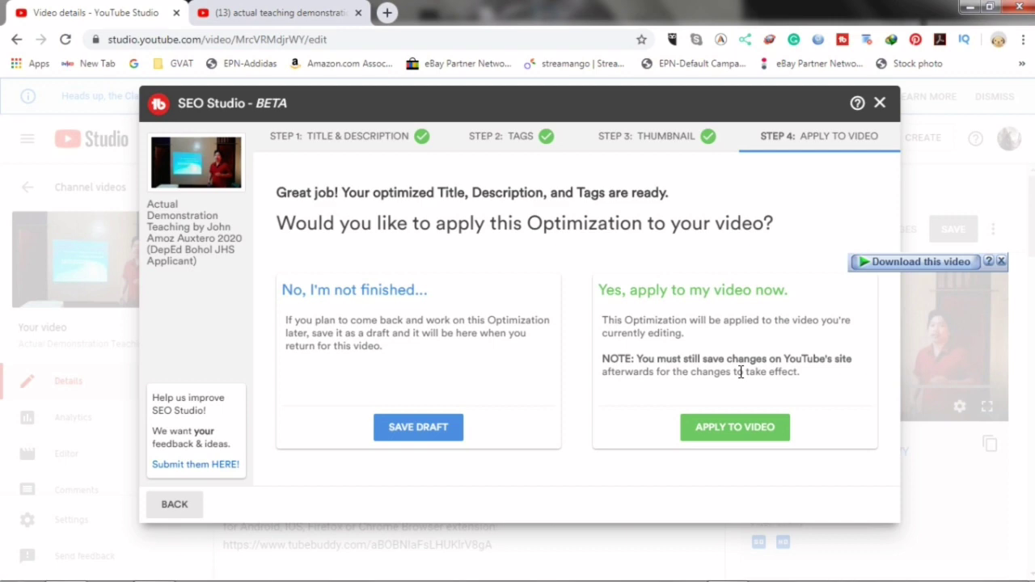
Step: Apply the optimized title, description and tags to the video and close SEO Studio
left_click(732, 428)
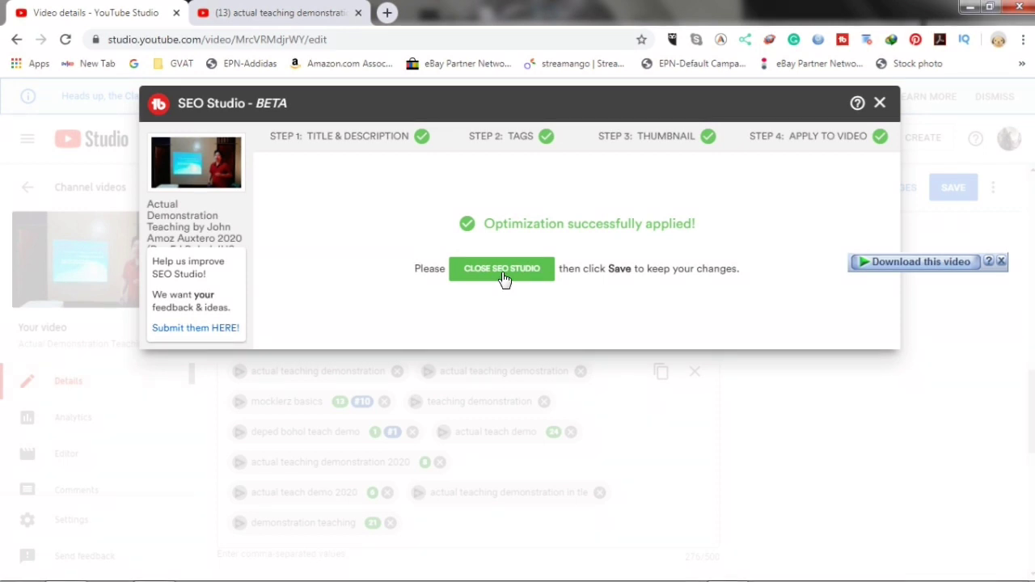
left_click(502, 271)
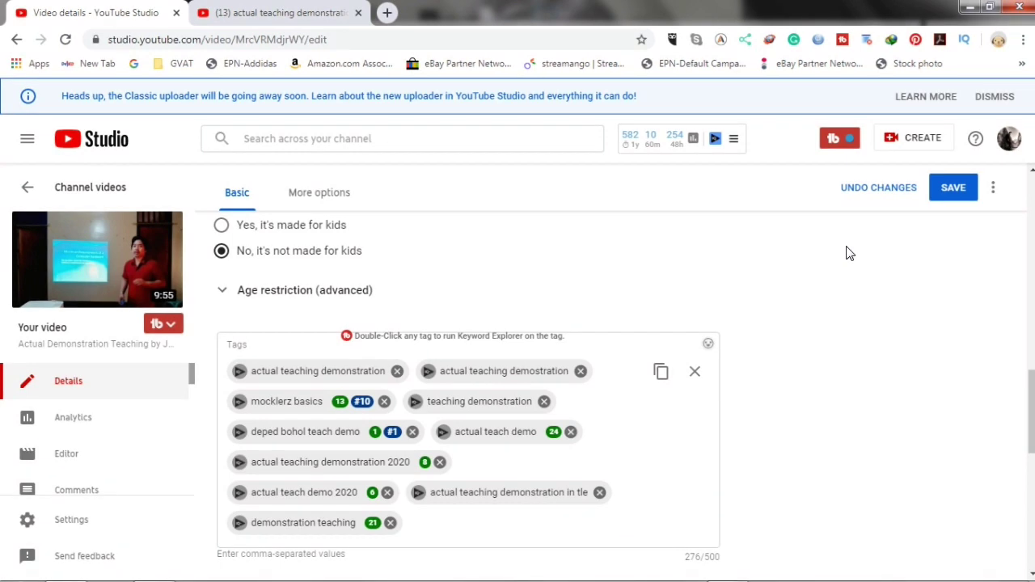
Step: Save the video's details and re-run the YouTube search for 'actual teaching demonstration'
left_click(955, 192)
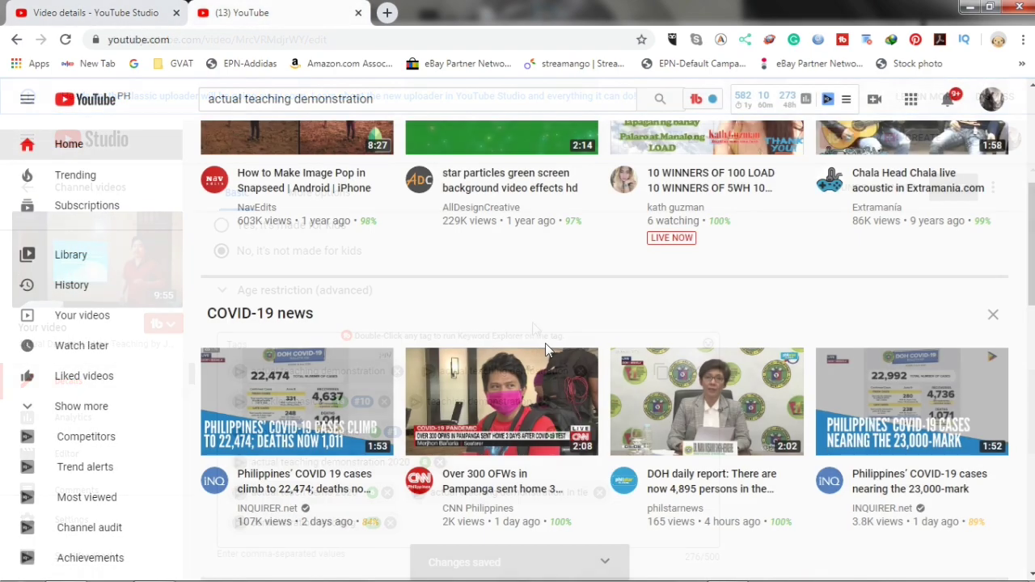
scroll(485, 340, "up", 10)
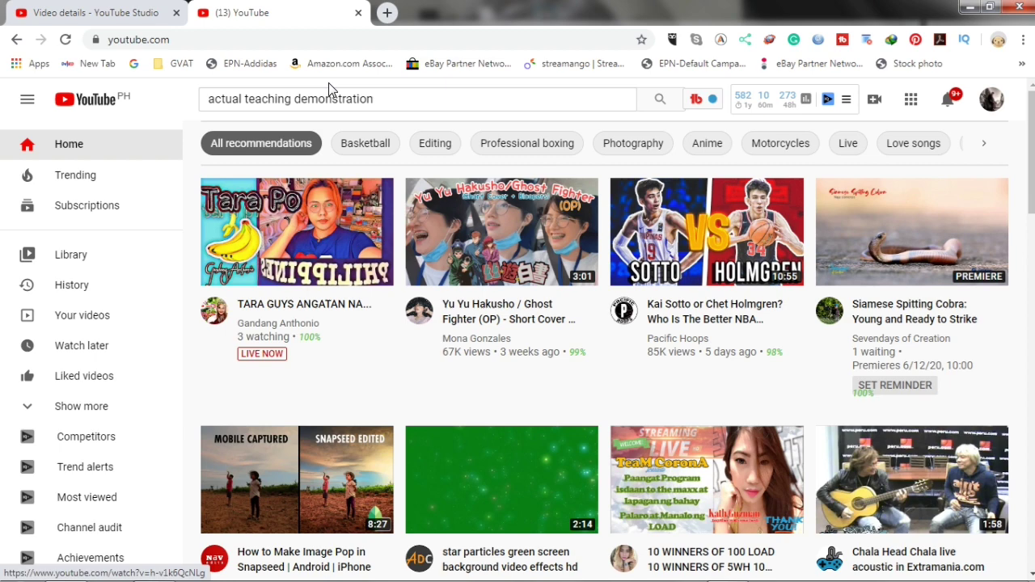
left_click(396, 99)
left_click(660, 100)
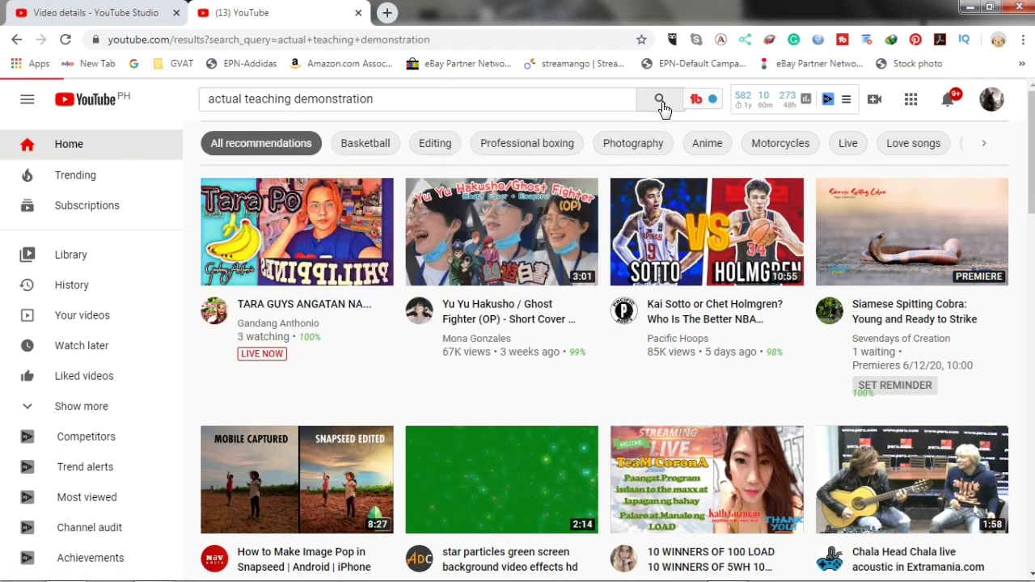
Step: Scroll the 'actual teaching demonstration' results to find where the video ranks
scroll(670, 356, "down", 4)
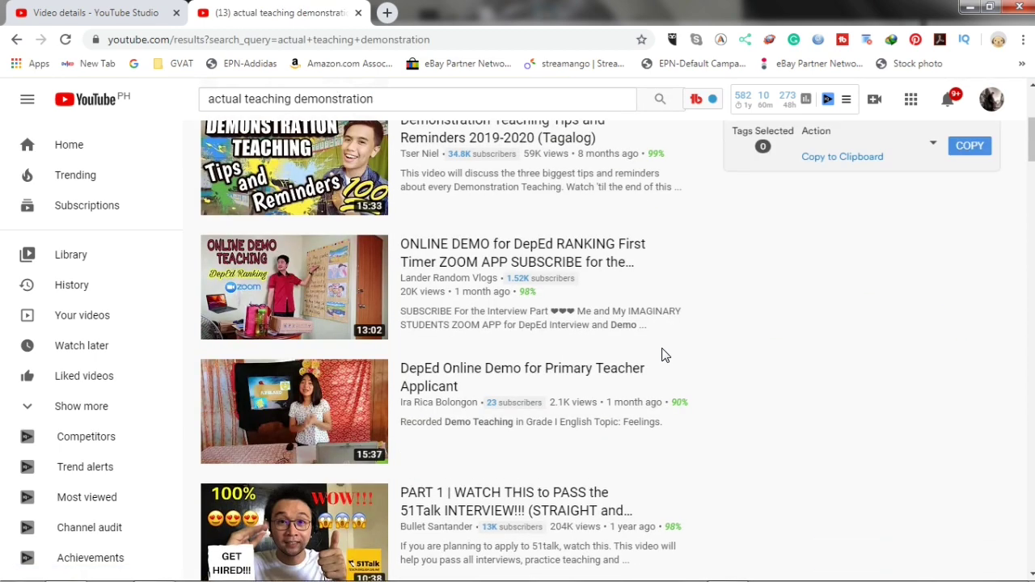
scroll(568, 310, "down", 2)
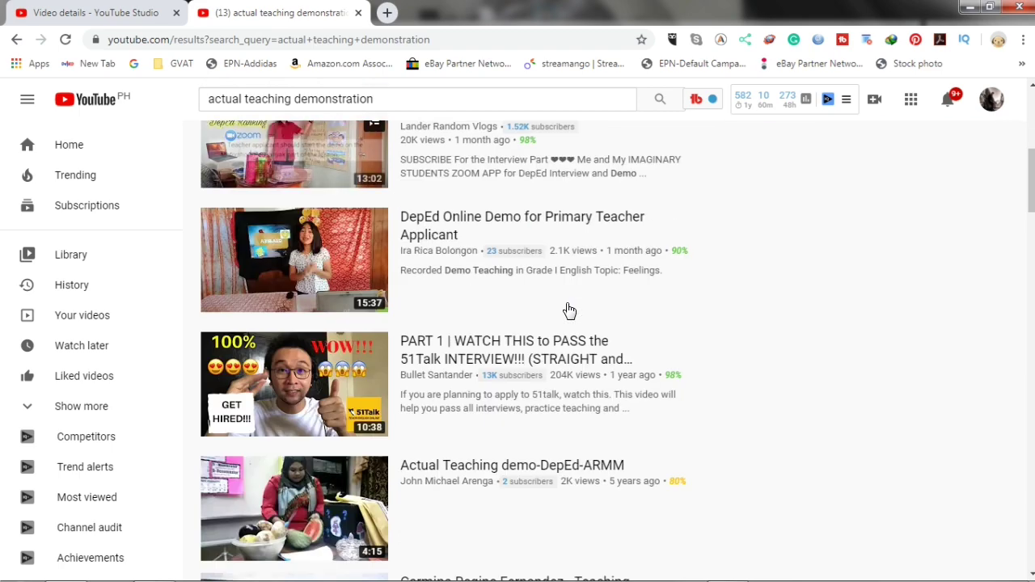
scroll(567, 309, "down", 4)
scroll(571, 312, "down", 14)
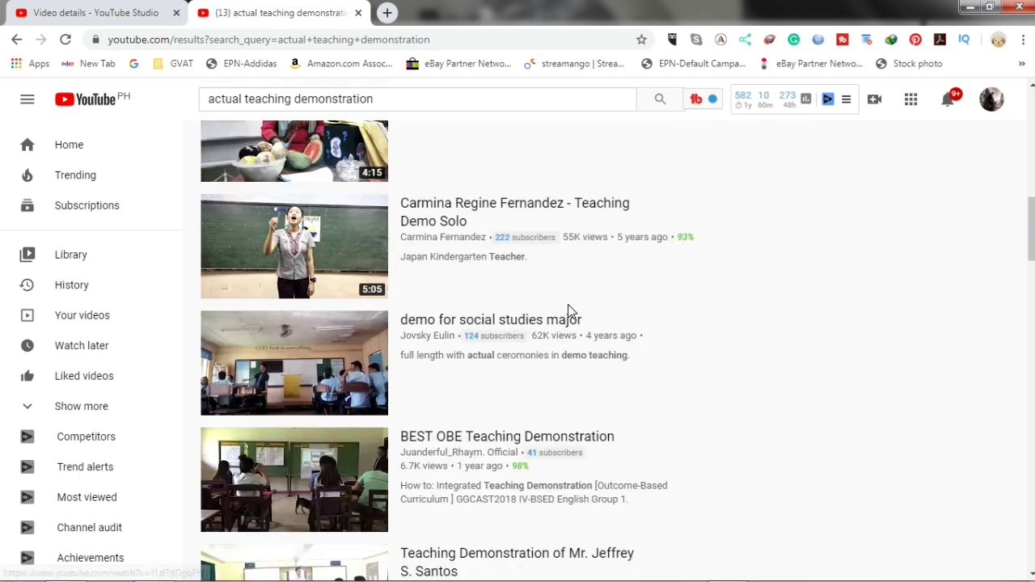
scroll(585, 313, "down", 16)
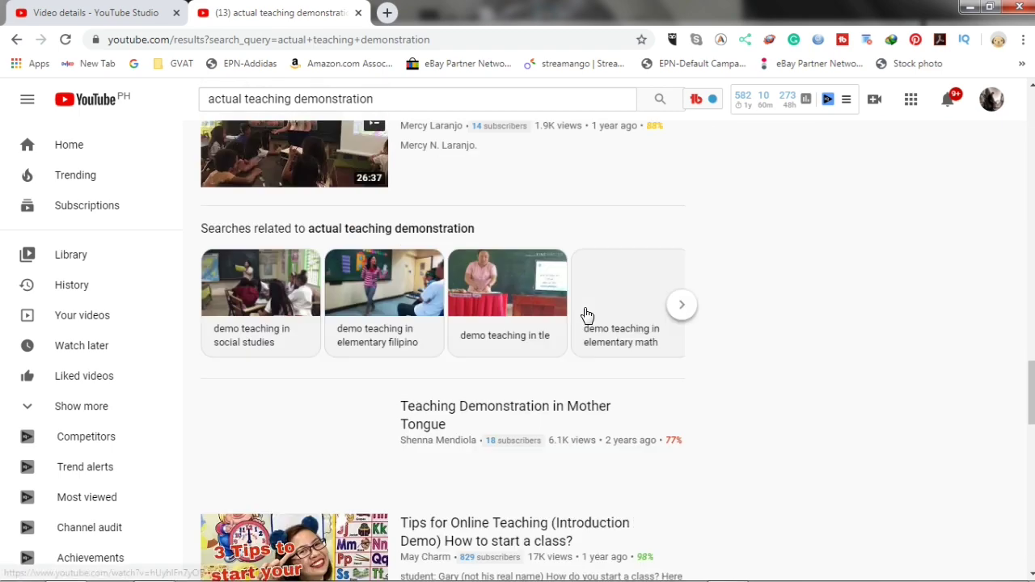
scroll(587, 315, "down", 15)
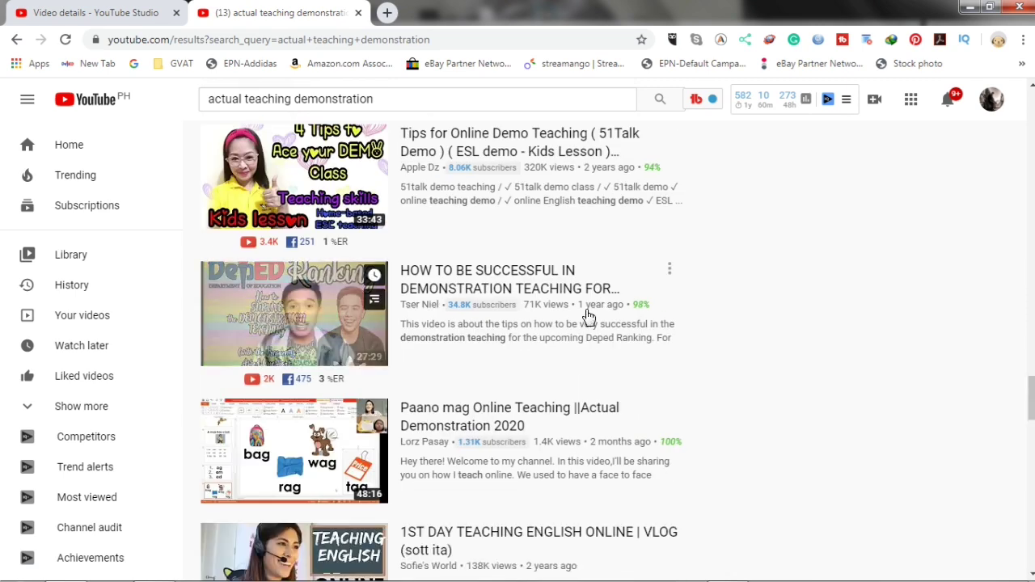
scroll(587, 316, "down", 8)
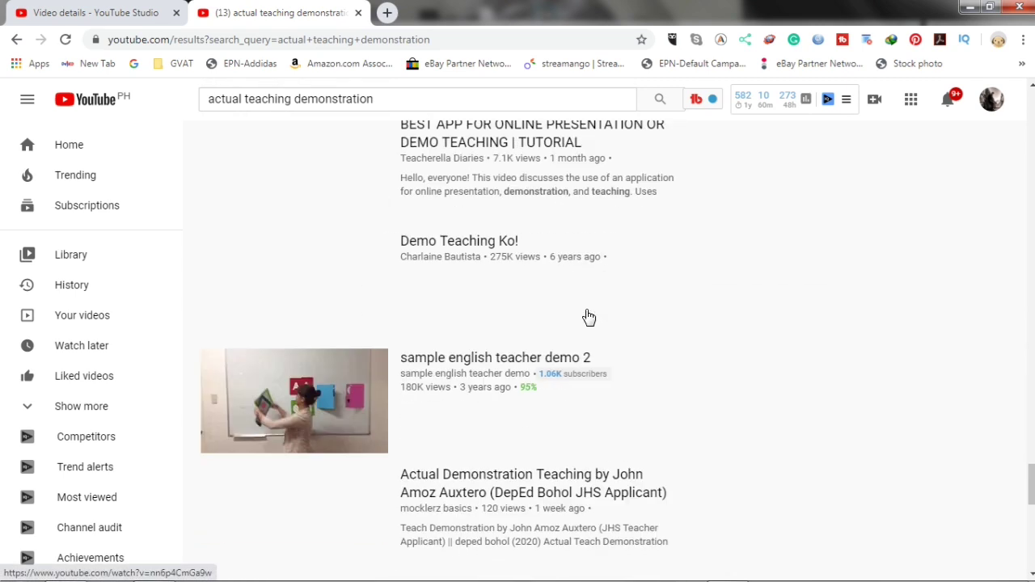
scroll(624, 331, "up", 2)
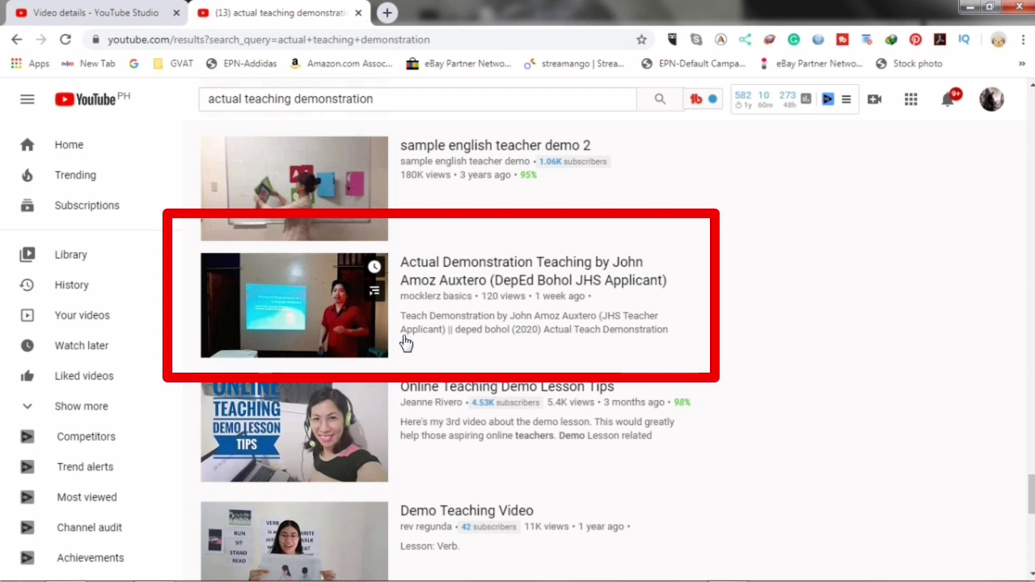
scroll(406, 343, "up", 15)
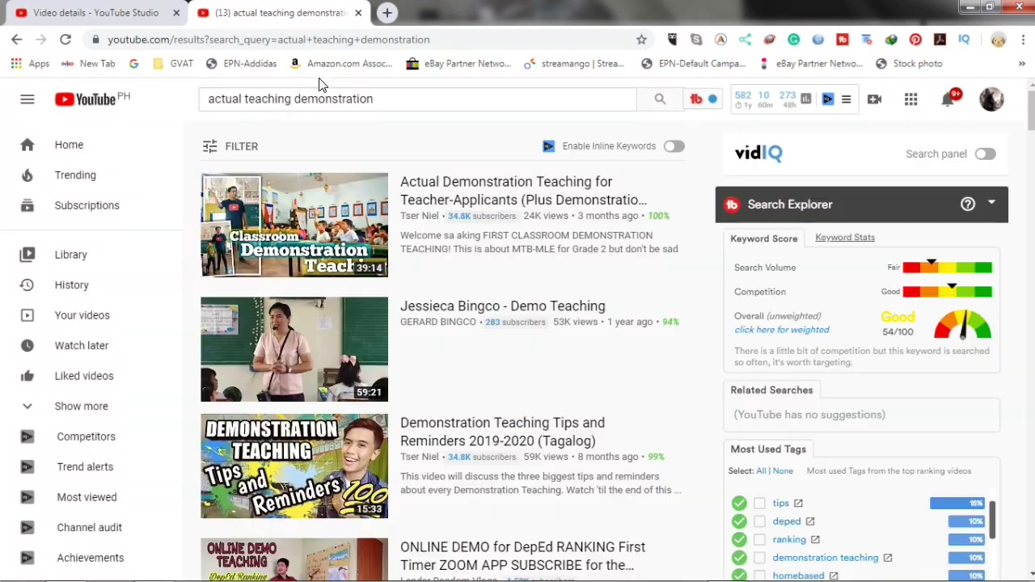
Step: Search 'actual teach demo' and review its results, rated Good at 54/100
left_click_drag(388, 103, 272, 99)
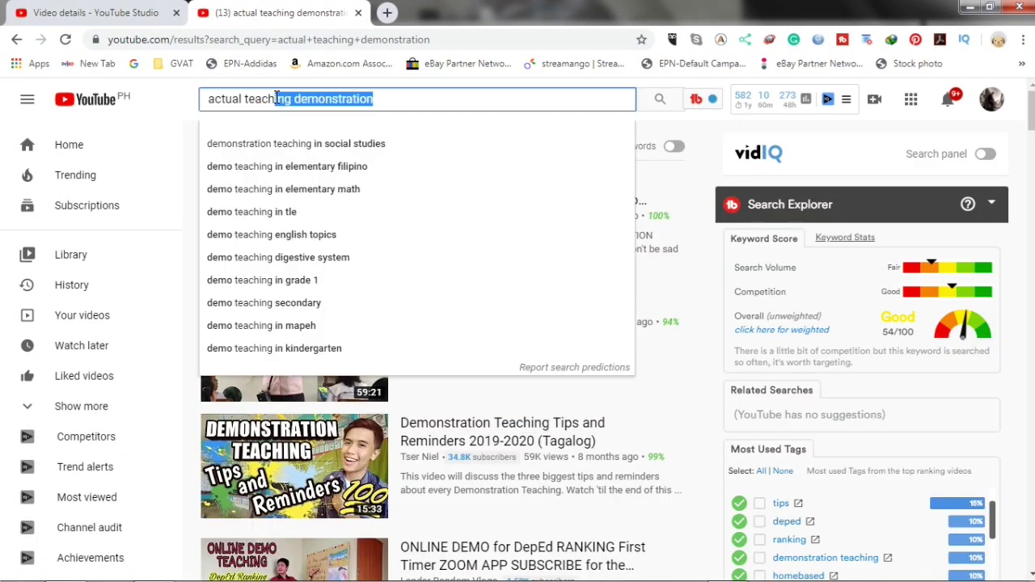
key("BackSpace")
type("demo")
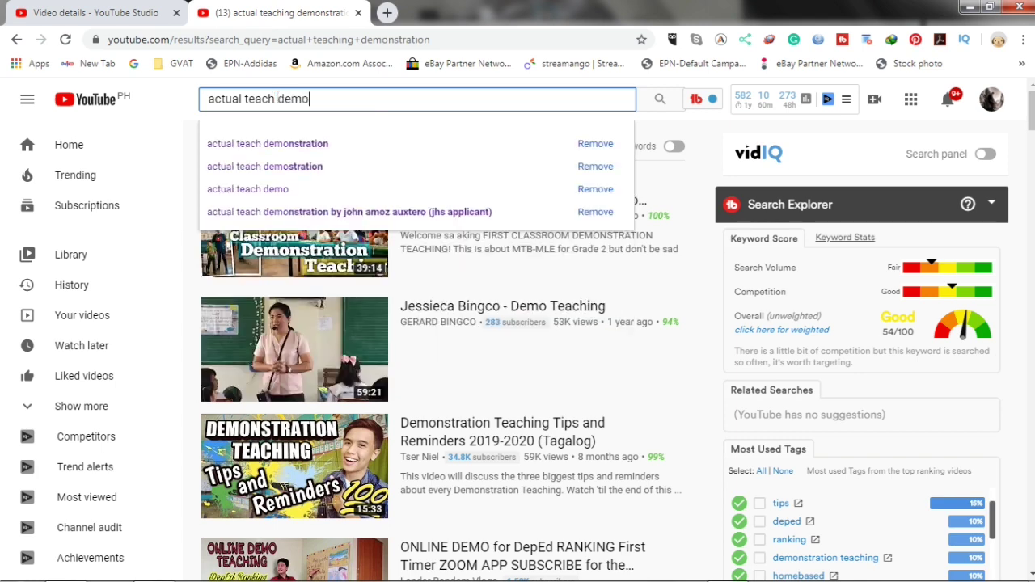
key("Return")
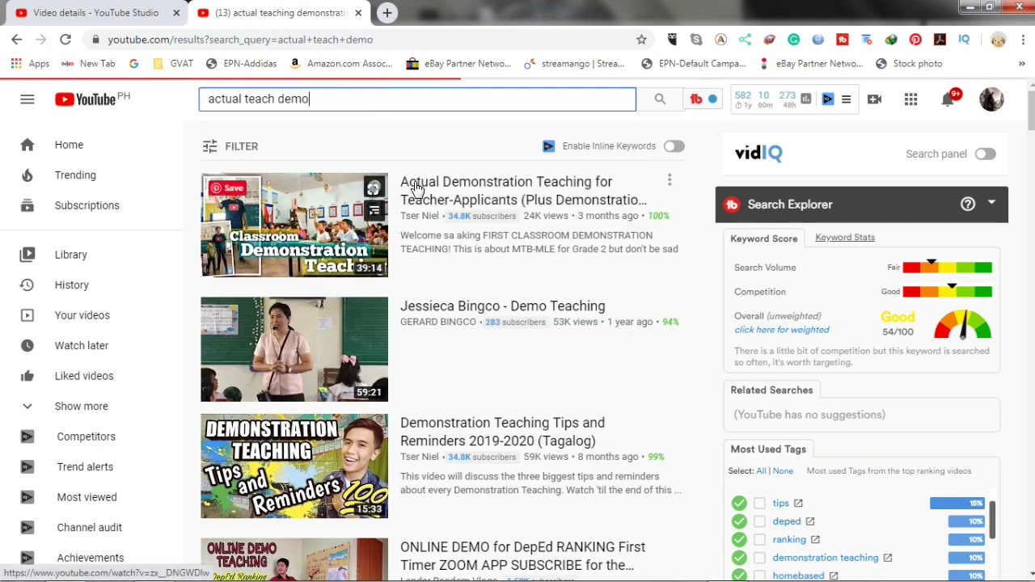
scroll(542, 295, "down", 3)
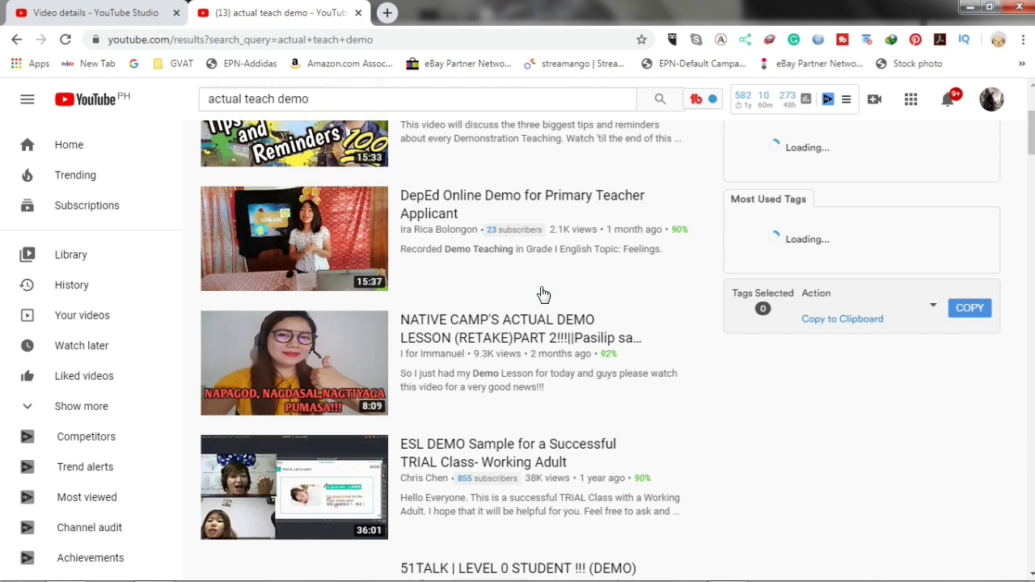
scroll(486, 363, "down", 10)
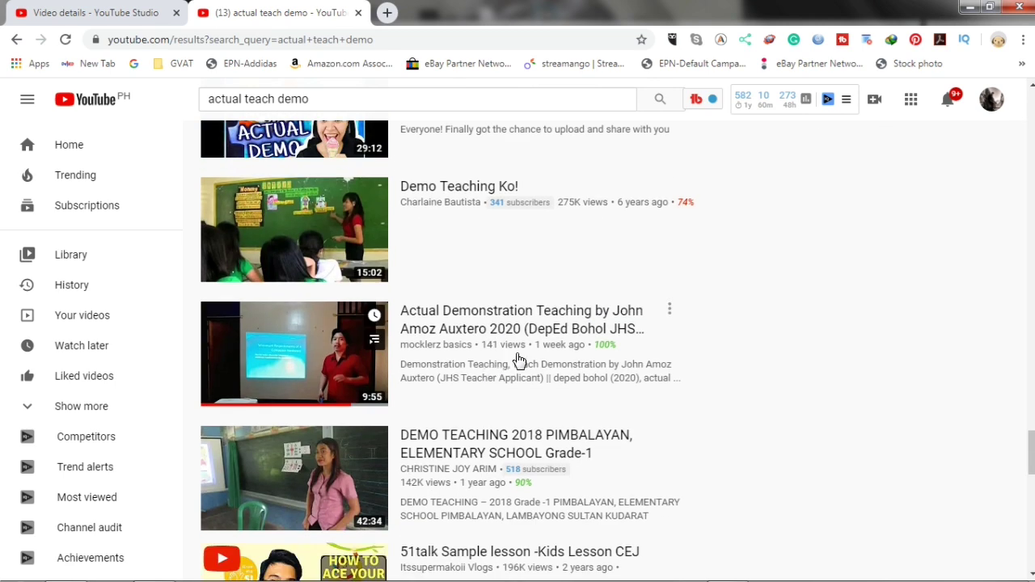
mouse_move(370, 373)
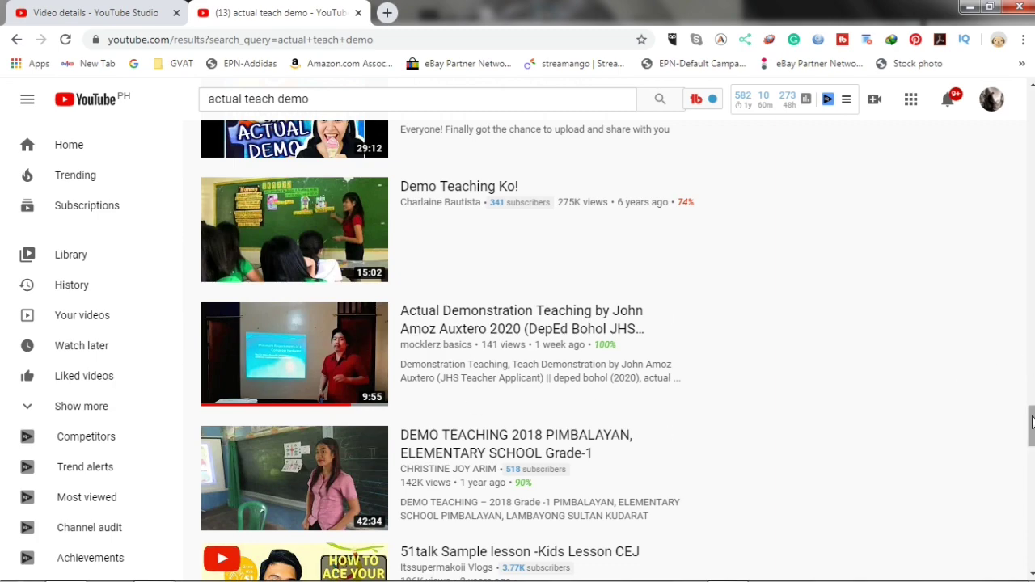
left_click_drag(1031, 422, 1030, 122)
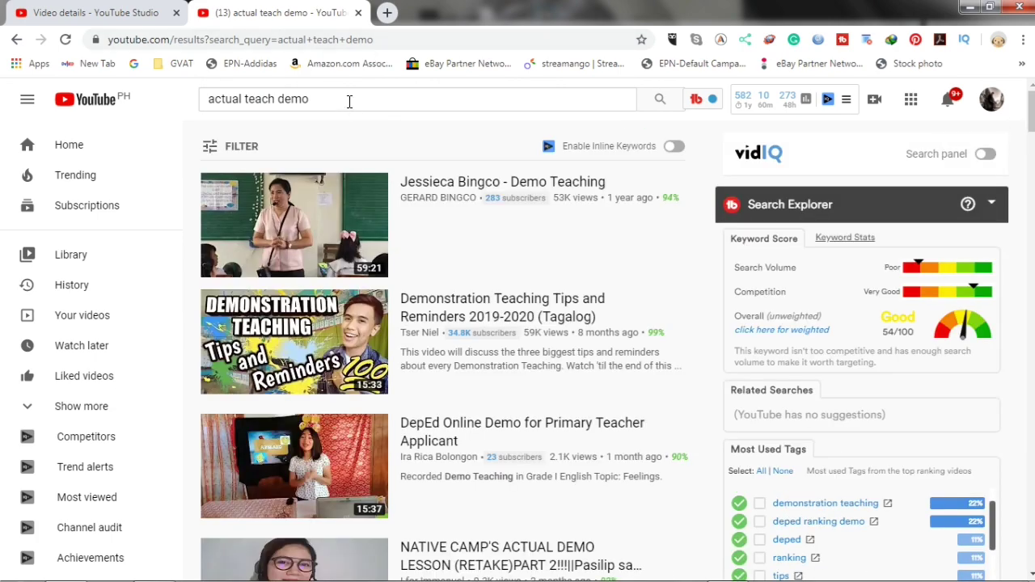
Step: Search 'actual teach demo 2020' and find the video ranked 7th, keyword Good at 46/100
left_click(350, 101)
type("2020")
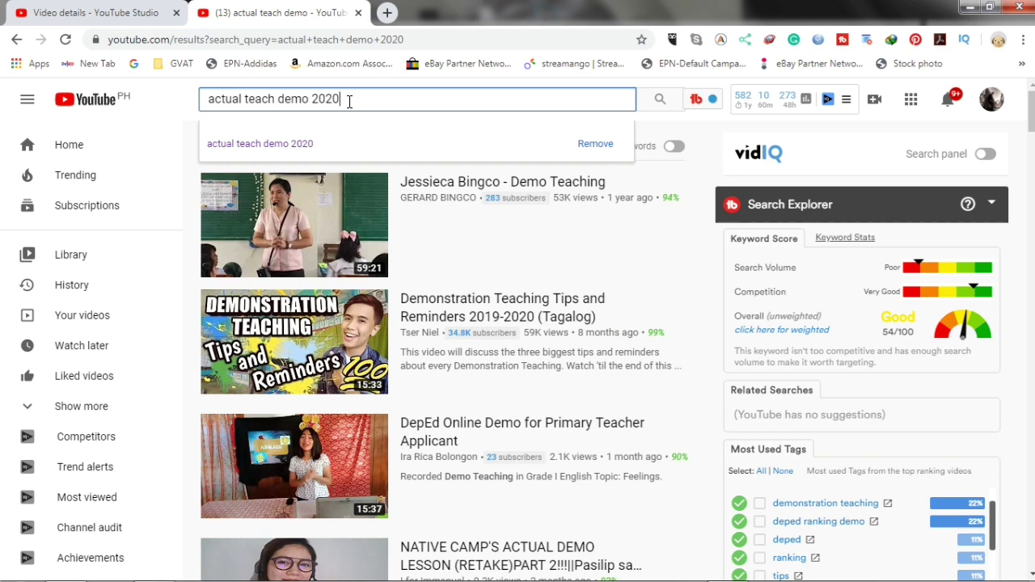
key("Return")
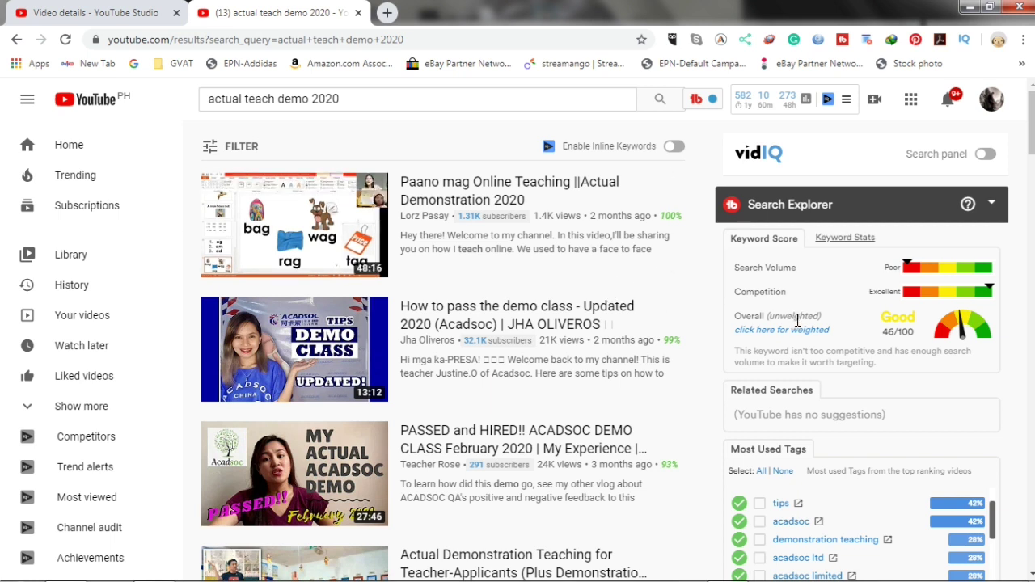
scroll(697, 321, "down", 11)
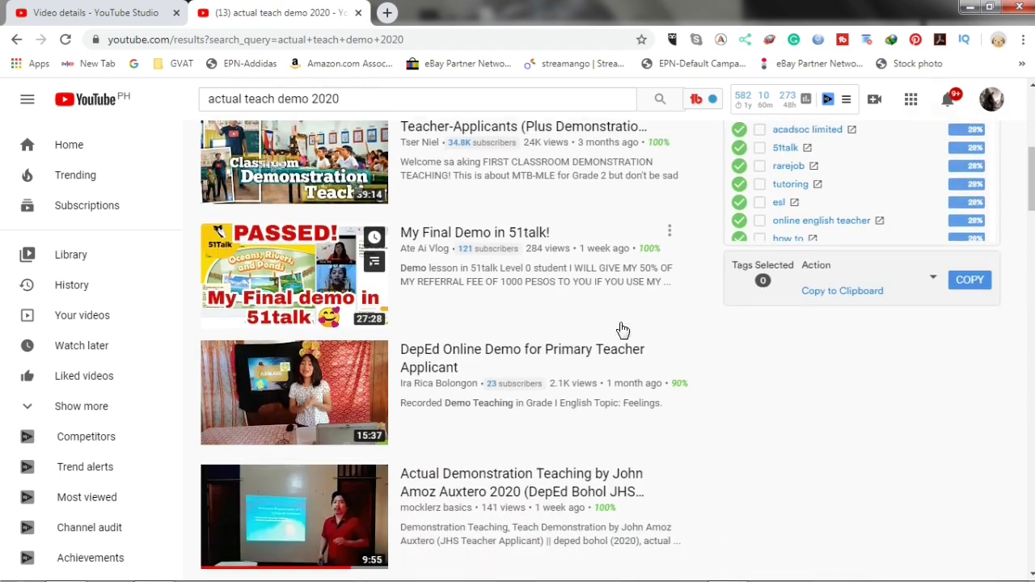
scroll(622, 328, "up", 2)
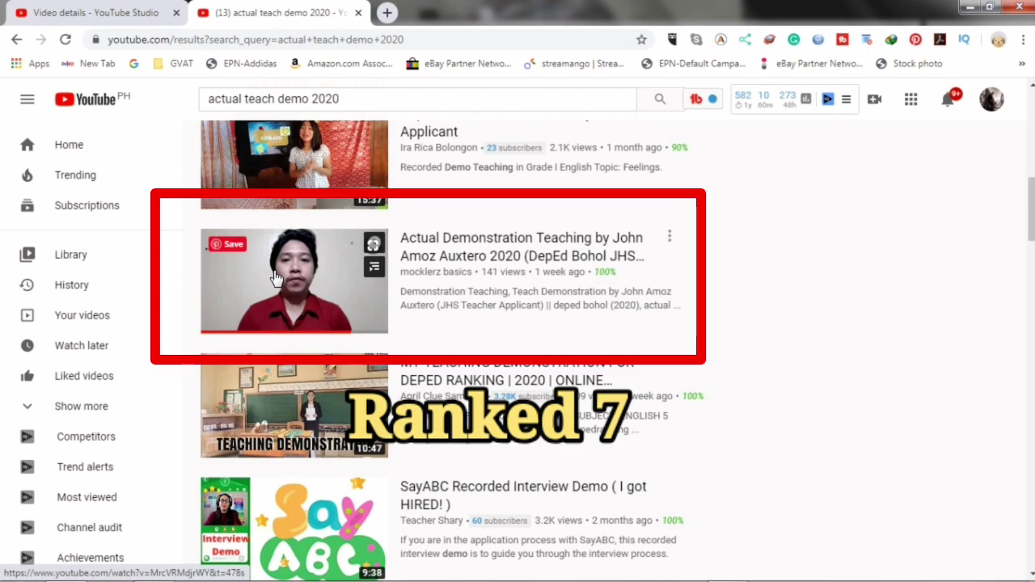
scroll(573, 404, "up", 3)
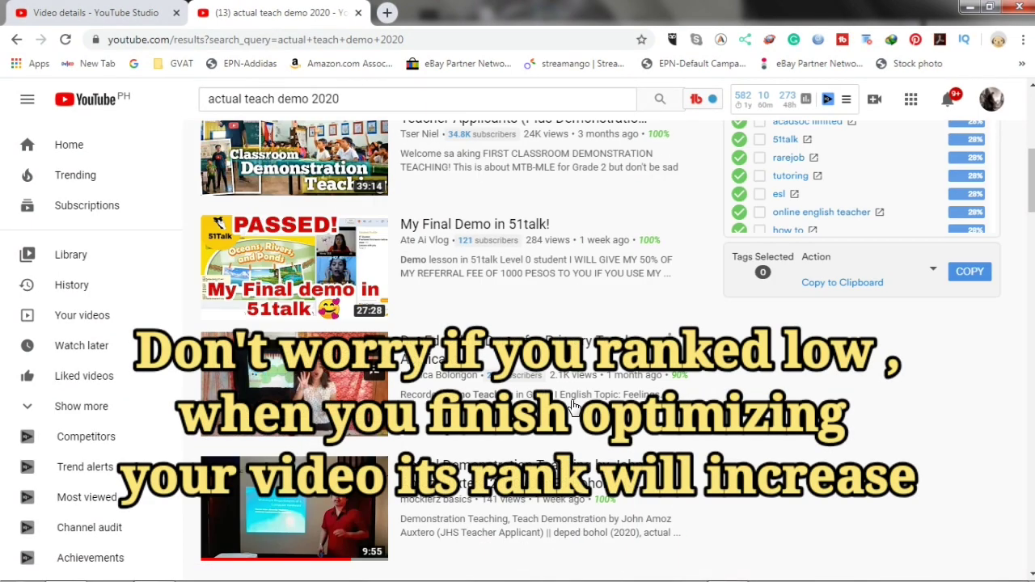
scroll(572, 404, "down", 4)
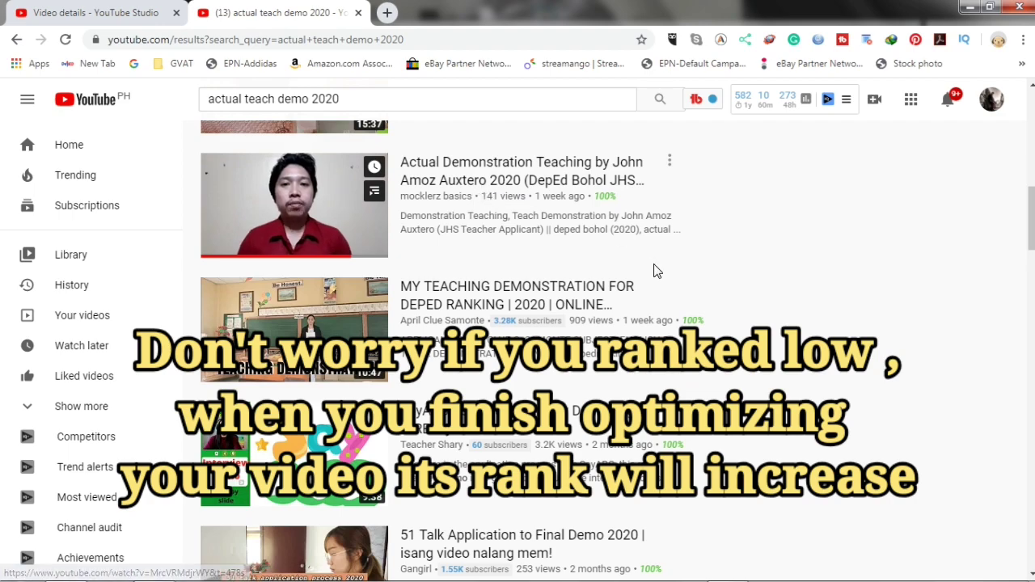
scroll(657, 271, "up", 5)
left_click_drag(340, 99, 277, 99)
Step: Search YouTube for 'actual teaching demonstration 2020'
key("BackSpace")
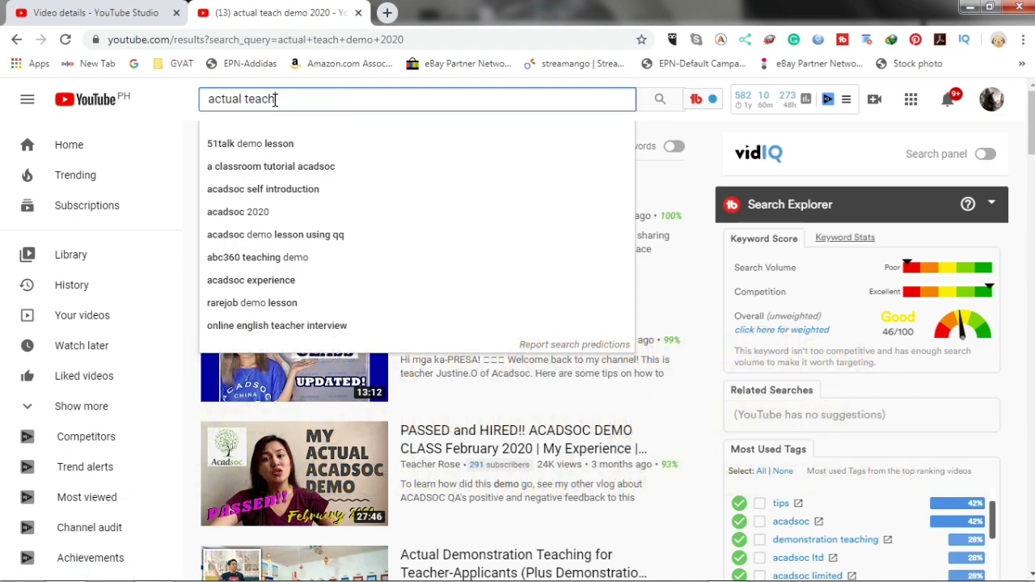
type("ind")
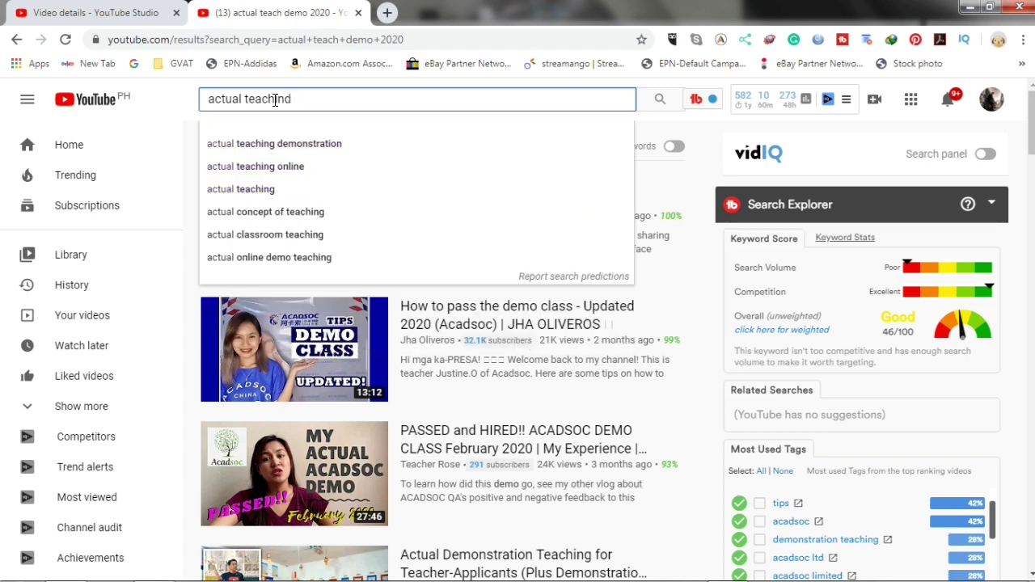
key("BackSpace")
type("g demonst")
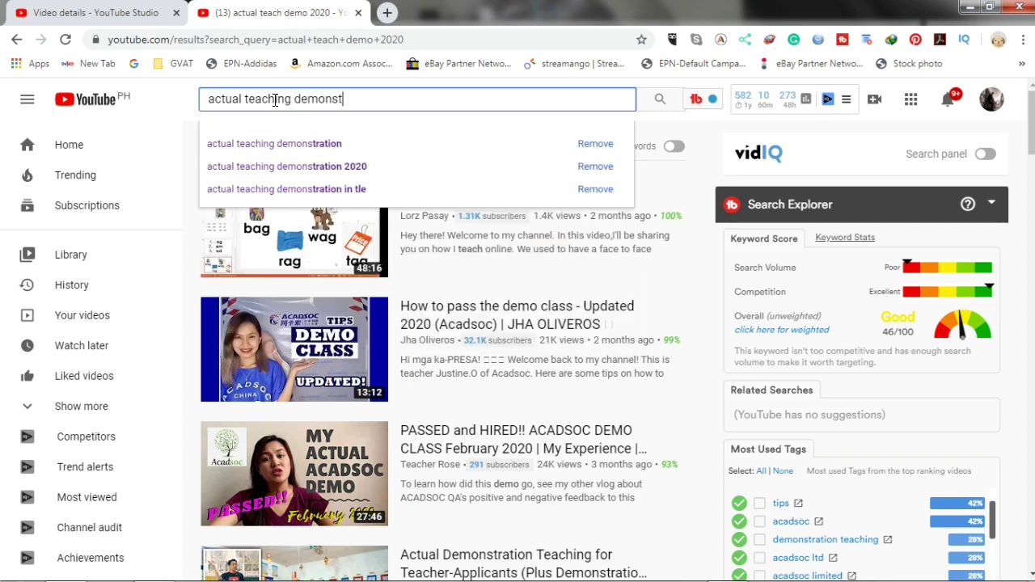
type("ration 2020")
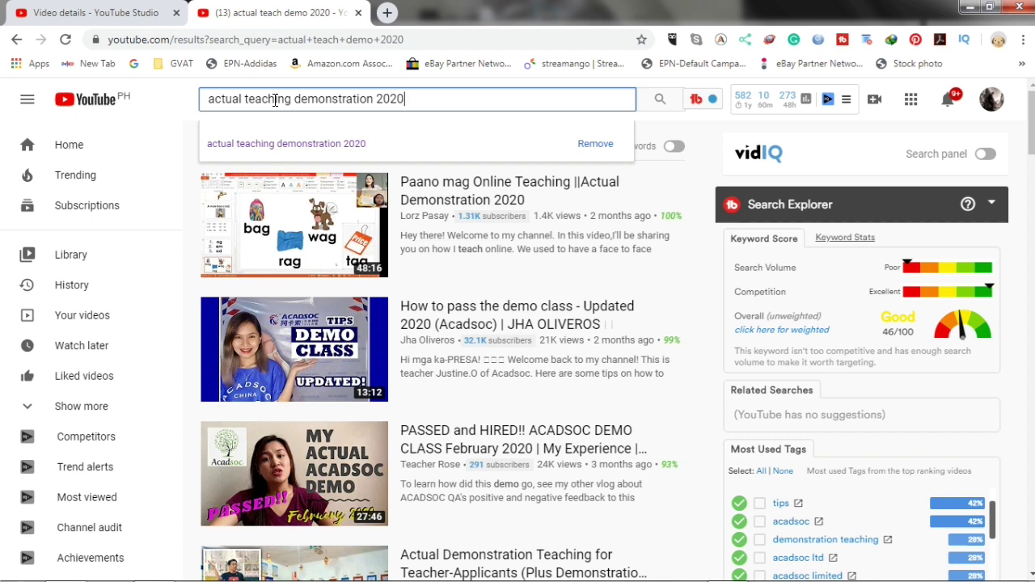
key("Return")
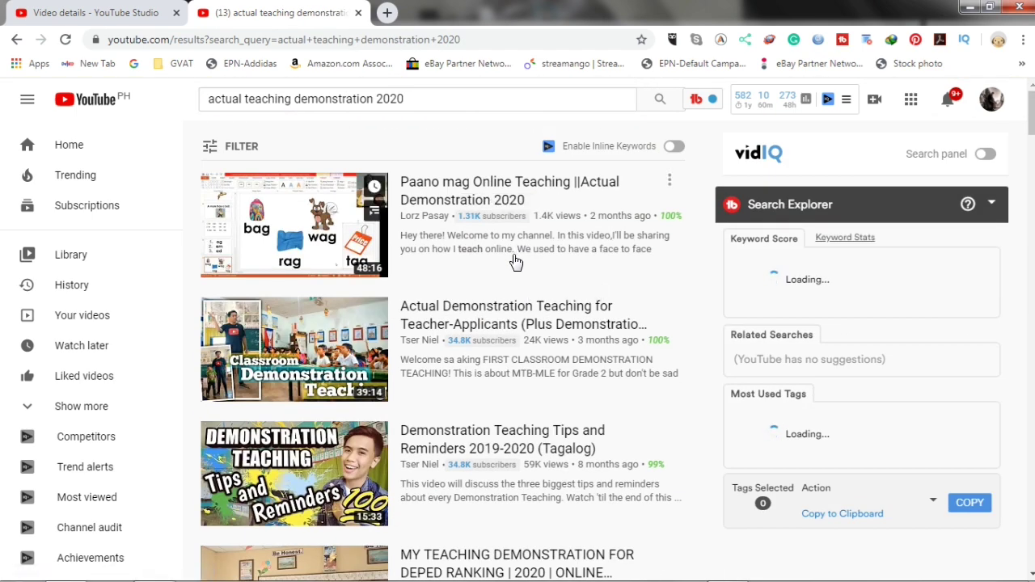
Step: Scan the results for the video's rank, then go back to the video details page
scroll(549, 276, "down", 3)
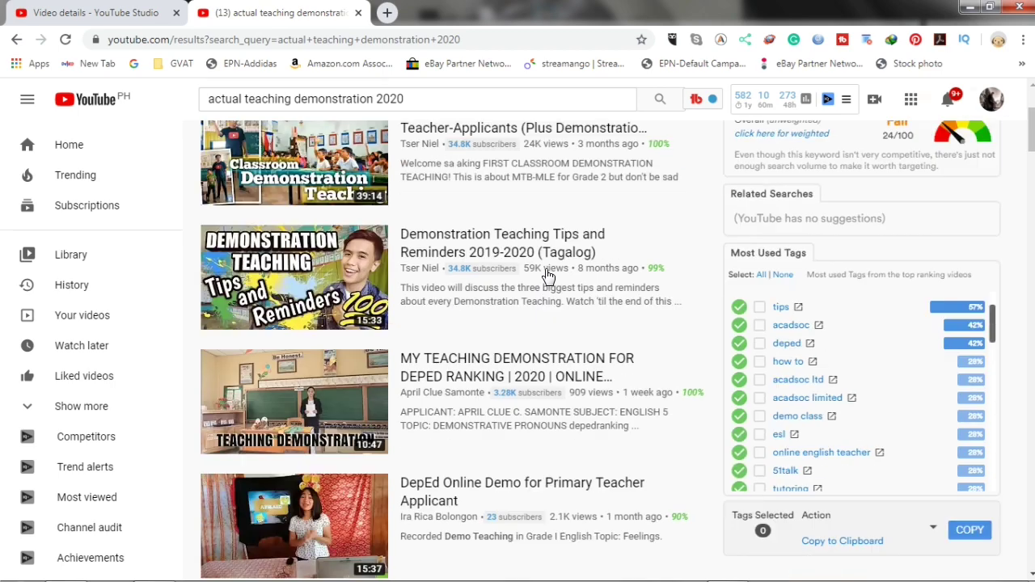
scroll(547, 270, "up", 3)
scroll(550, 275, "down", 3)
scroll(550, 275, "down", 5)
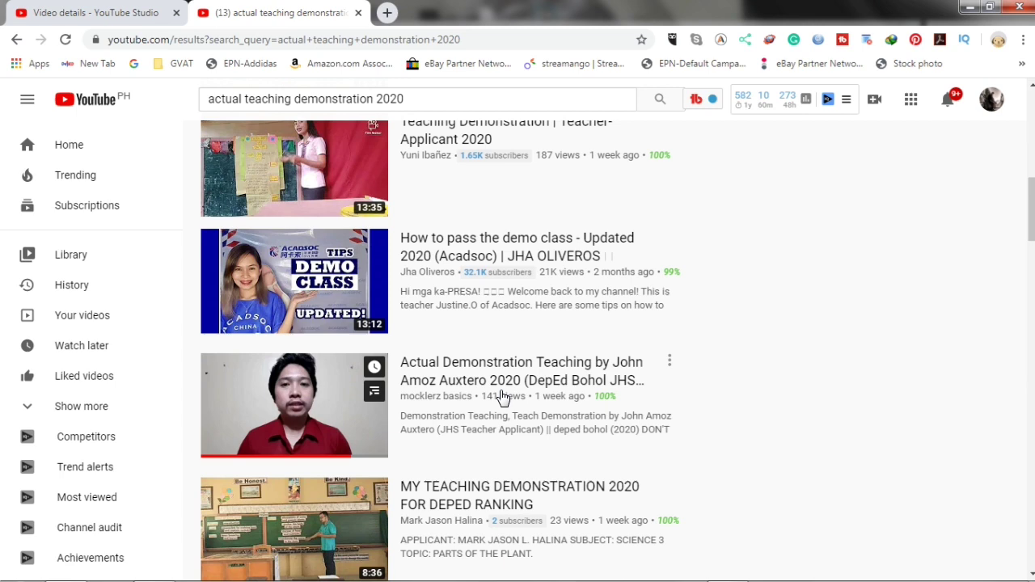
scroll(510, 394, "up", 4)
scroll(510, 394, "up", 5)
left_click(81, 10)
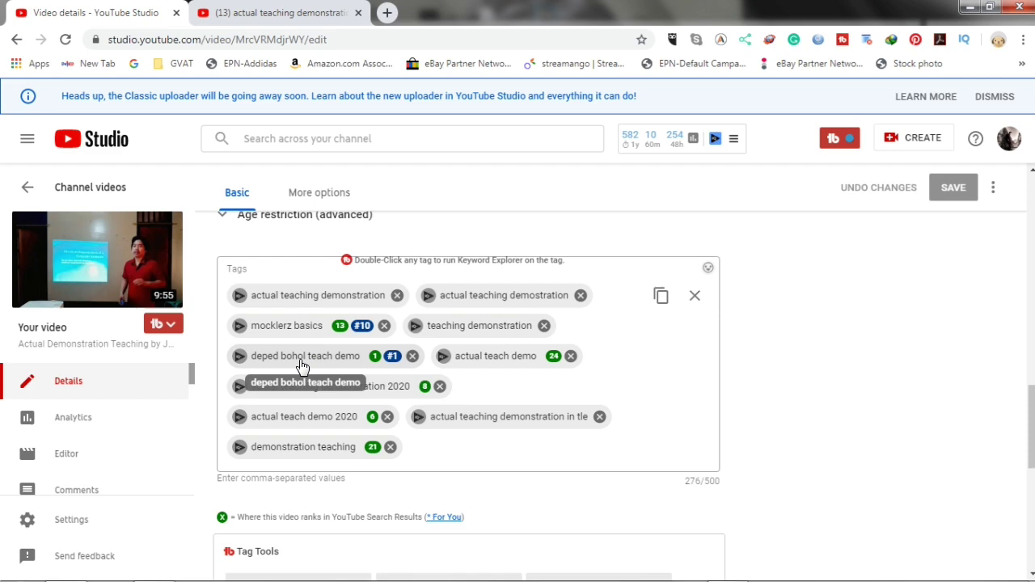
Step: Back on YouTube, replace the query with 'deped bohol teach demo' and run the search
left_click(305, 14)
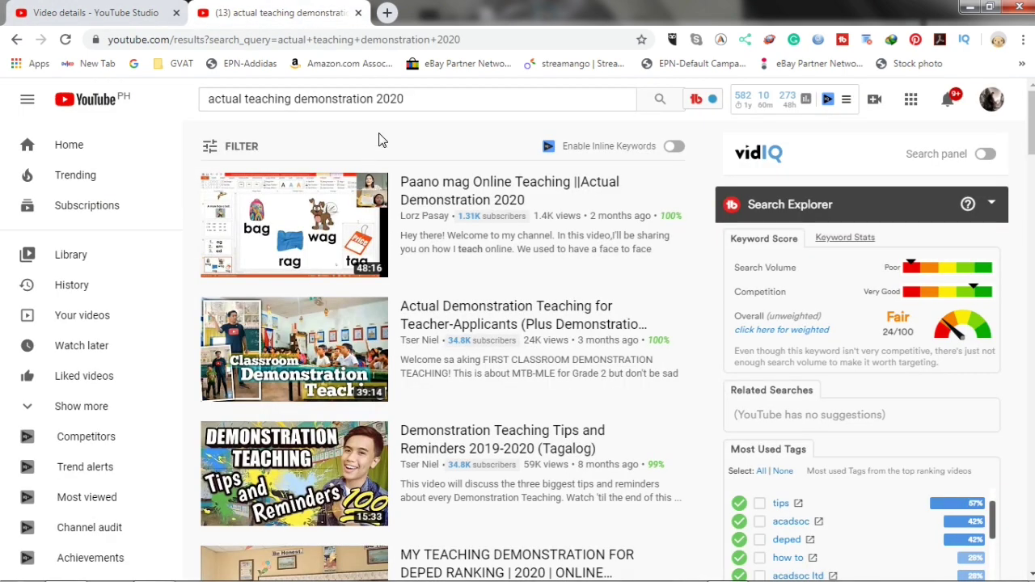
left_click_drag(440, 98, 229, 99)
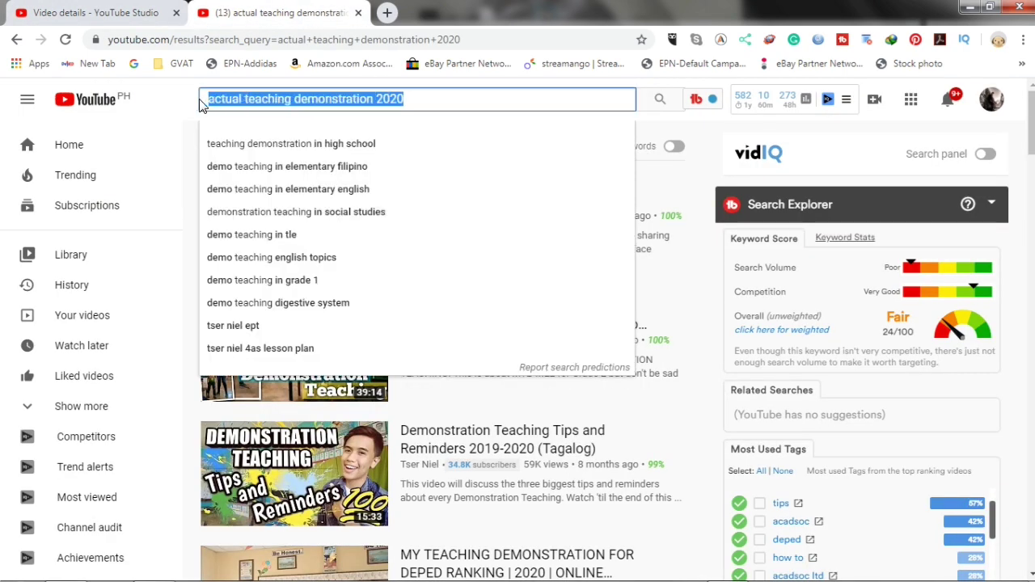
type("dd")
key("BackSpace")
type("ep")
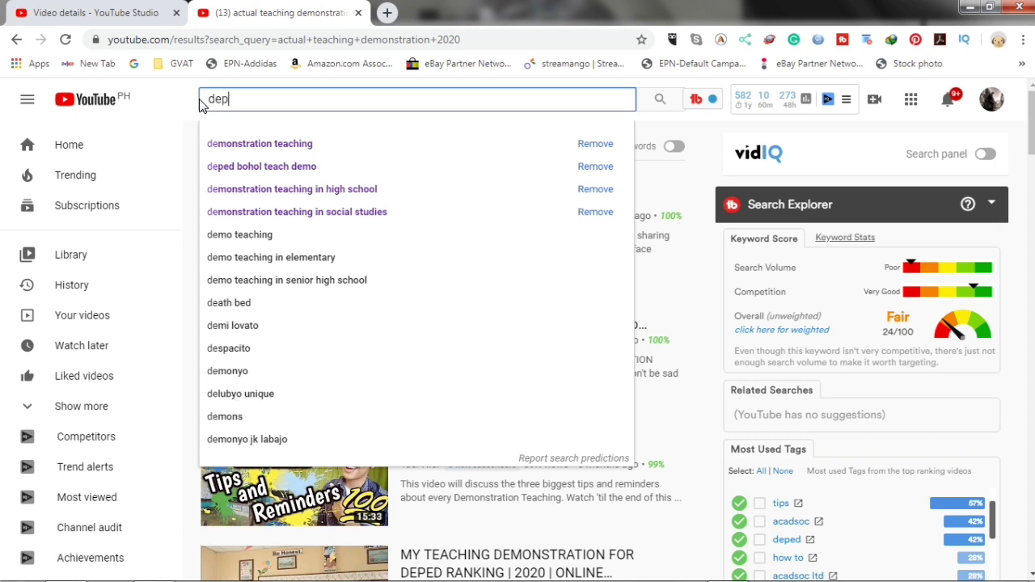
type("ed boh")
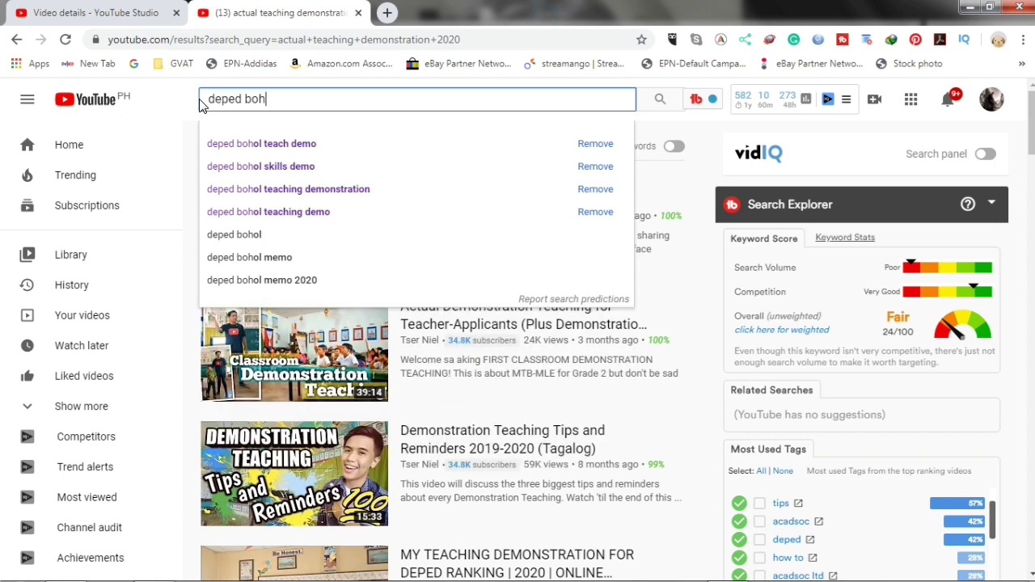
type("ol")
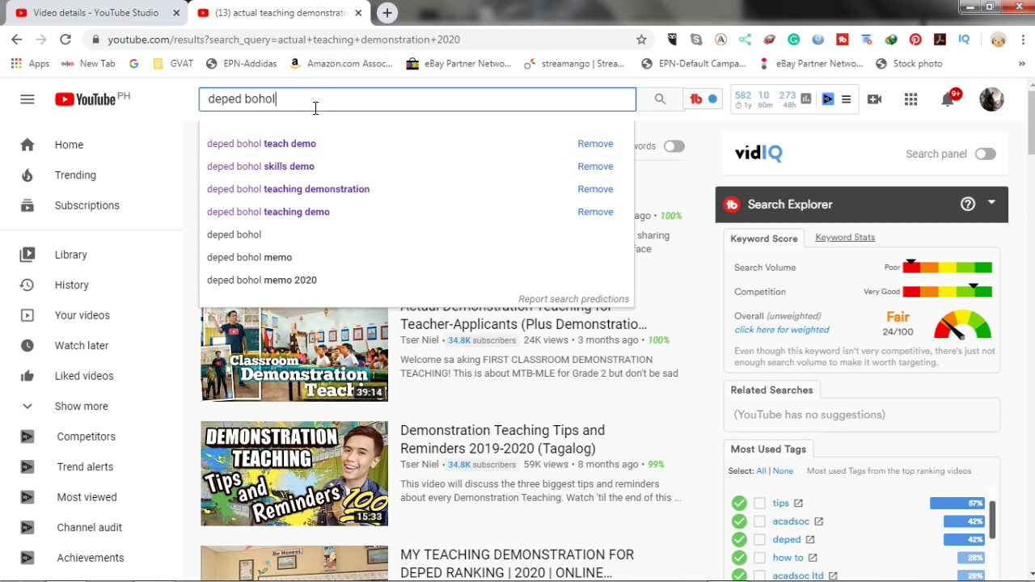
type(" teach demo")
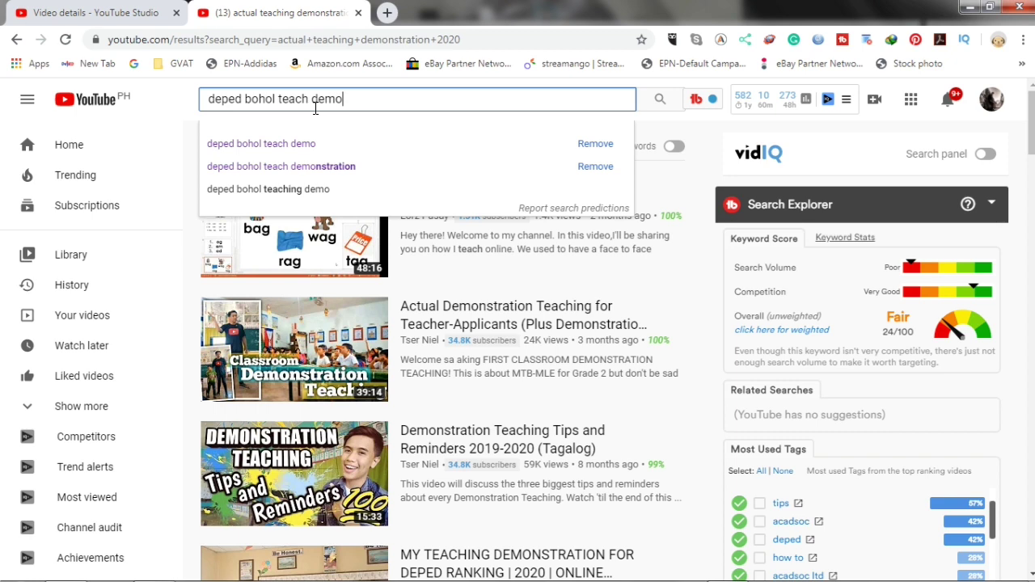
key("Return")
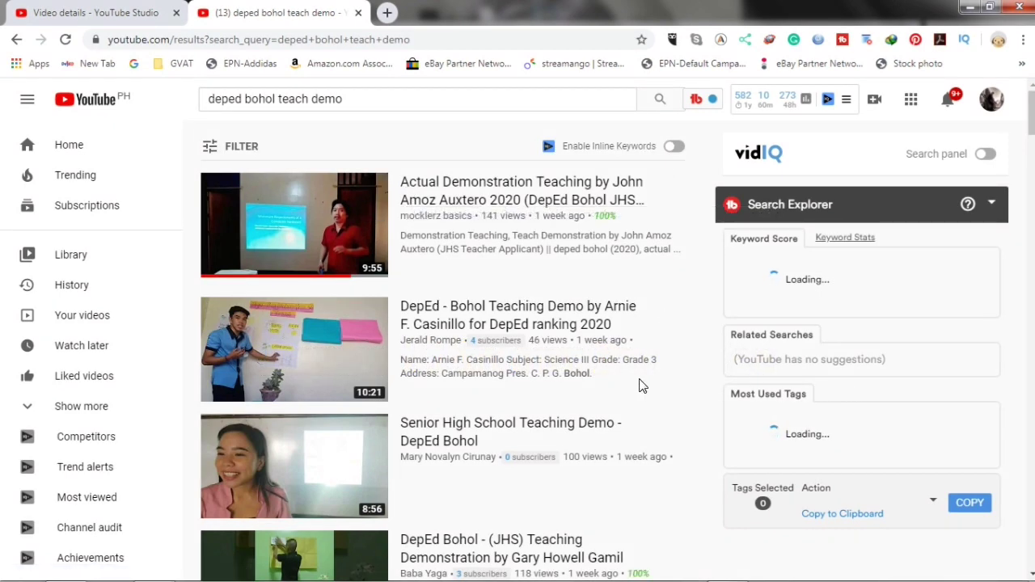
Step: Search YouTube for 'actual teach demo'
left_click_drag(353, 102, 173, 100)
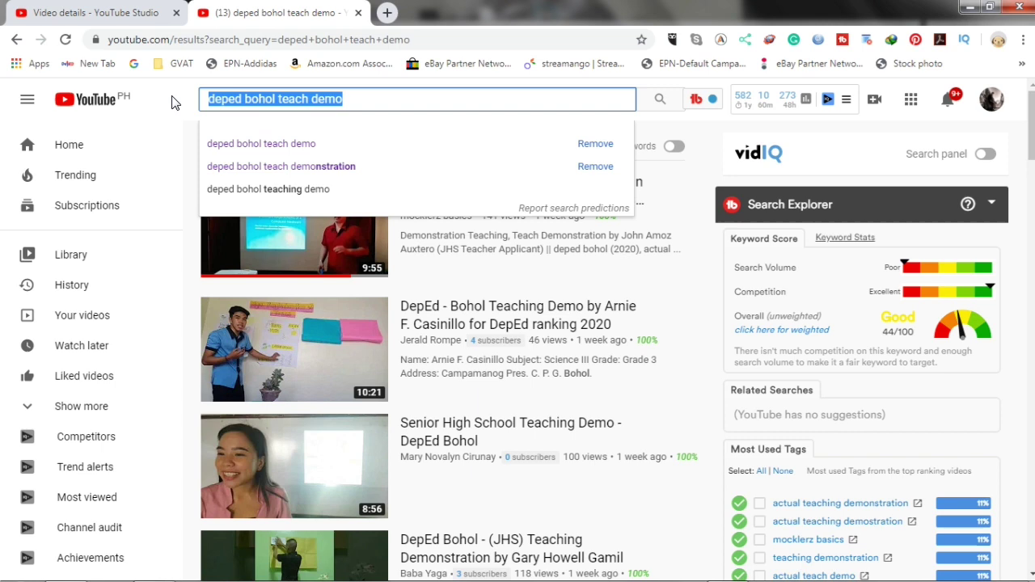
type("actual t")
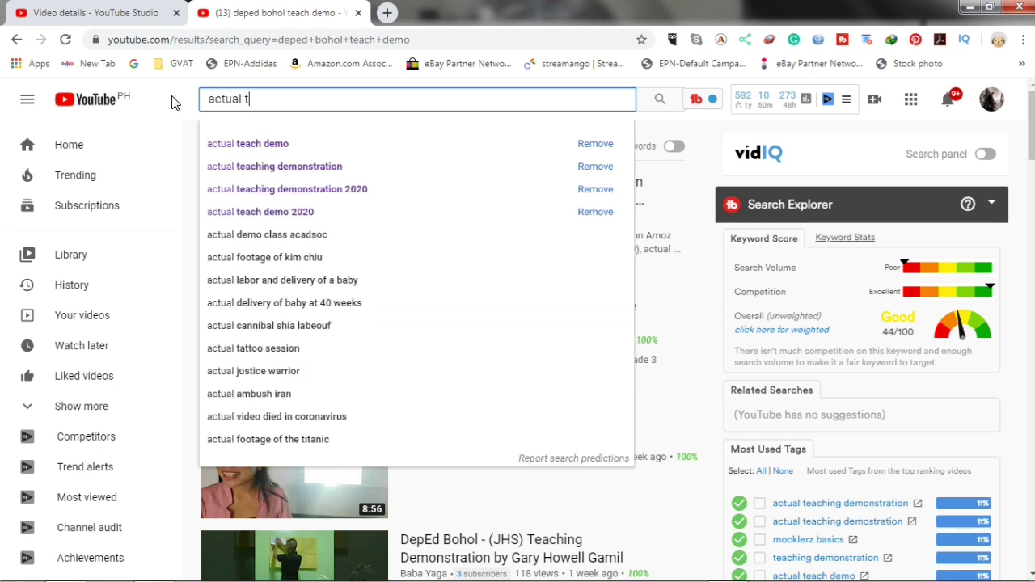
type("each demo")
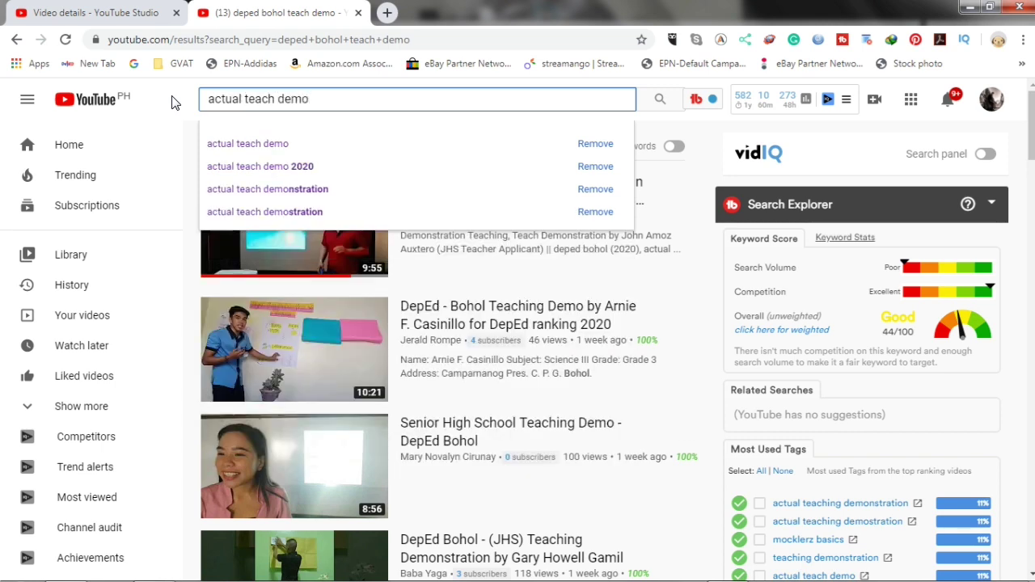
key("Return")
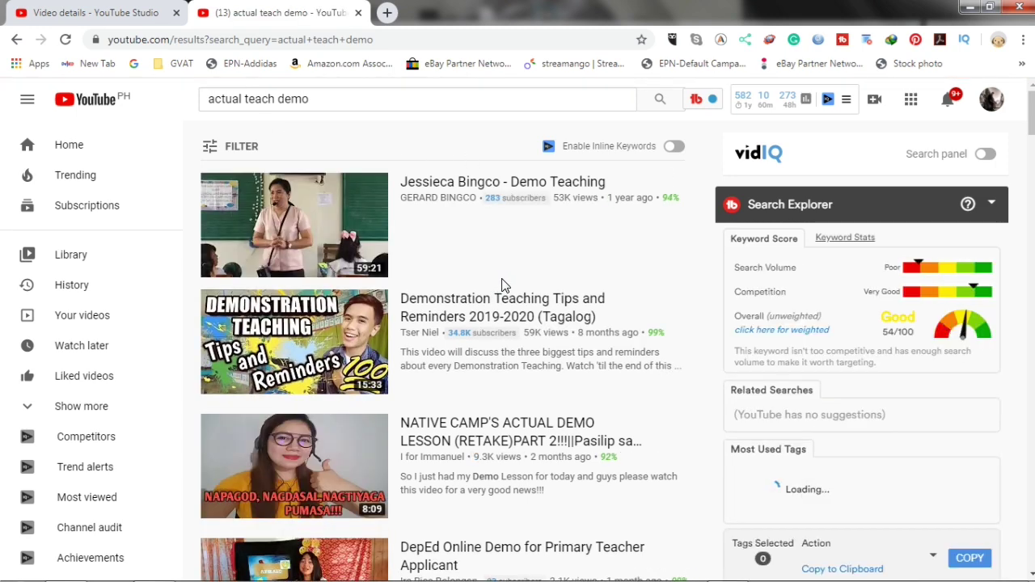
Step: Scroll through the results to find the video in 9th place, then return to the top
scroll(526, 340, "down", 1)
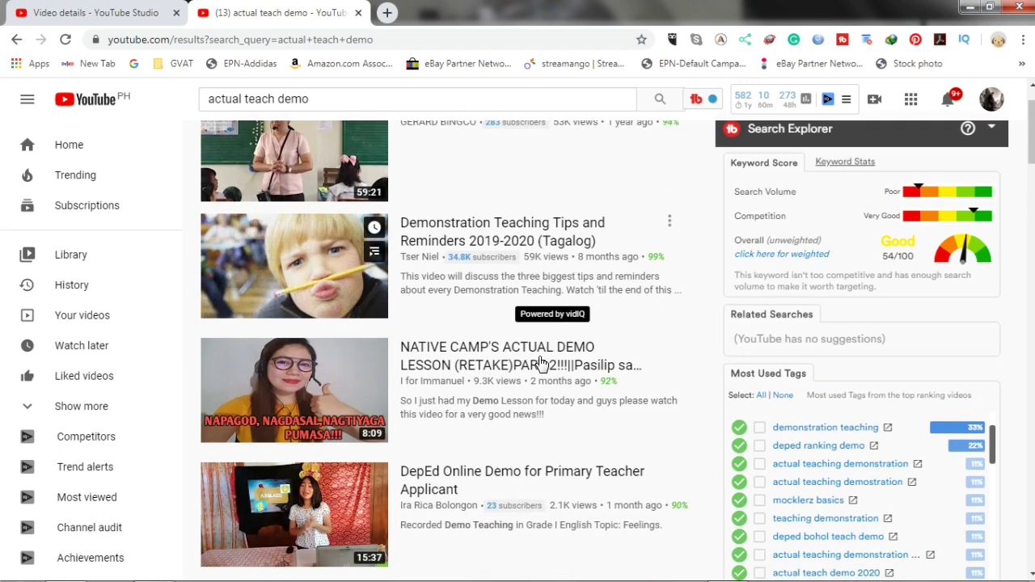
scroll(481, 374, "down", 1)
scroll(469, 389, "down", 2)
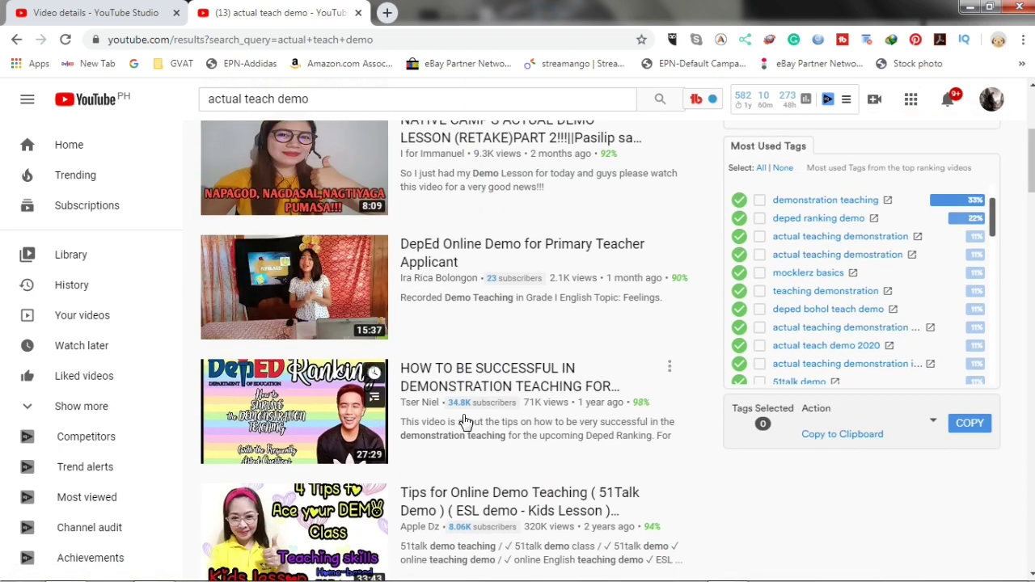
scroll(467, 396, "down", 5)
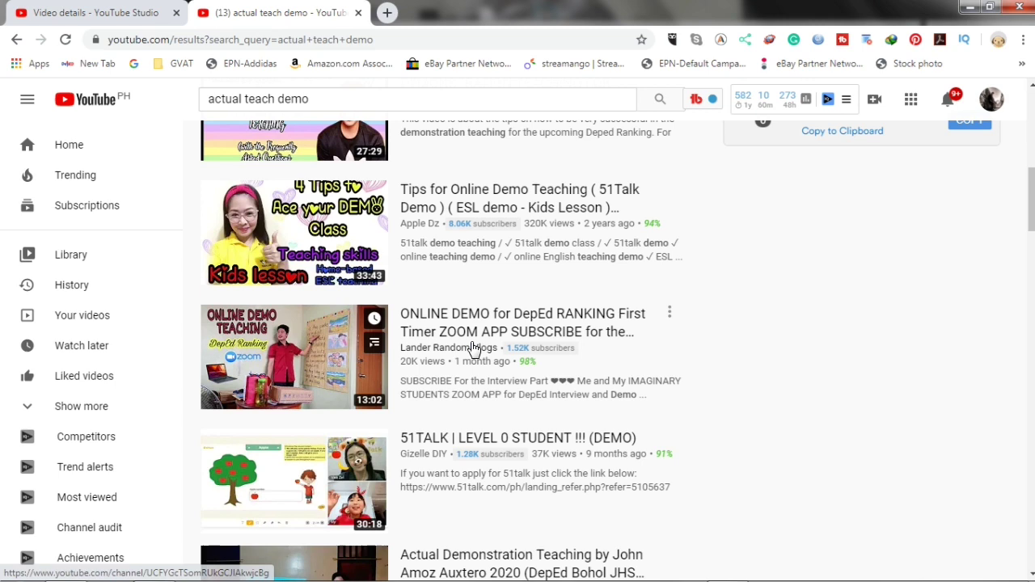
scroll(401, 372, "down", 2)
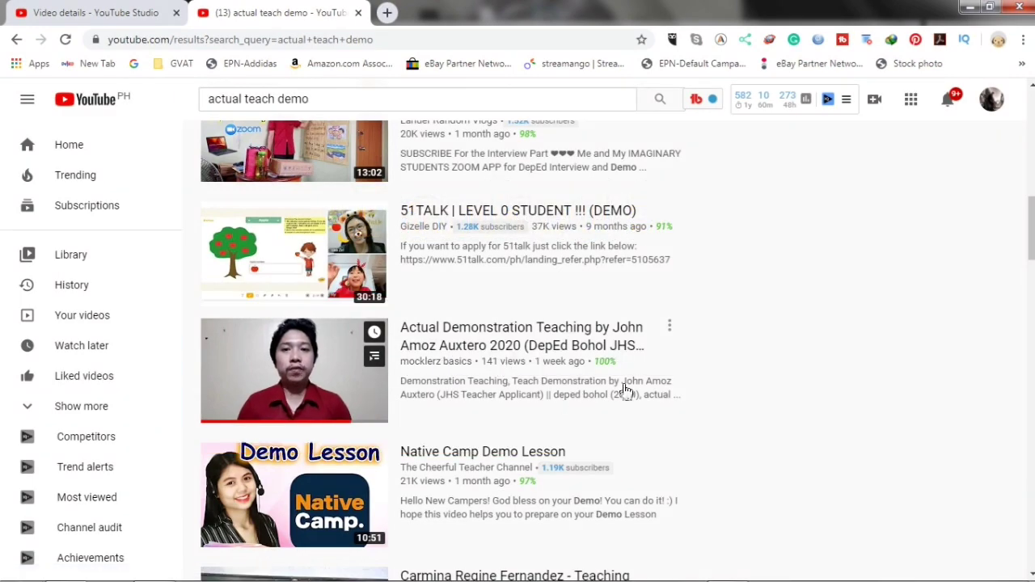
scroll(626, 380, "up", 10)
scroll(498, 299, "down", 2)
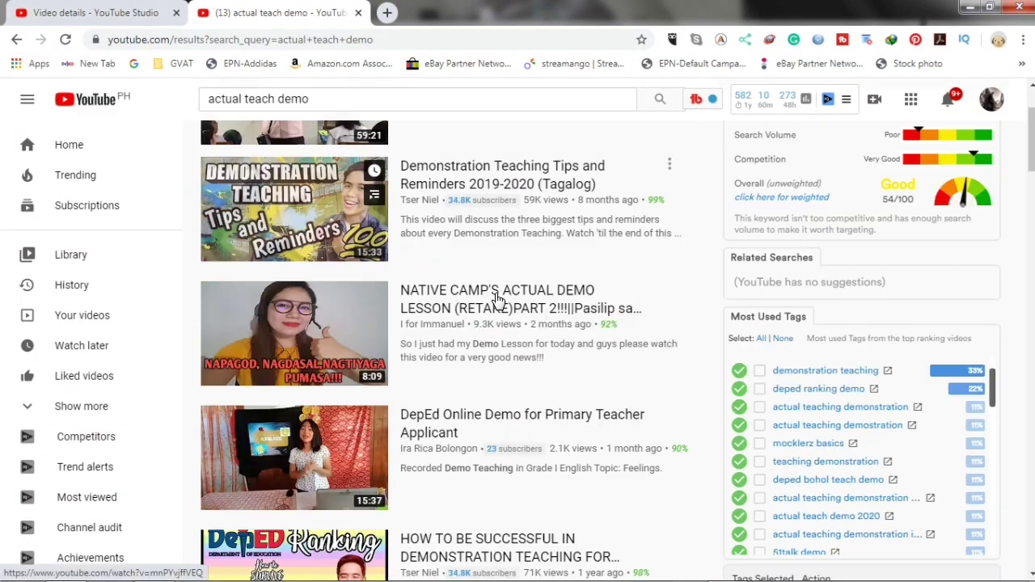
scroll(501, 298, "down", 4)
scroll(495, 315, "down", 3)
scroll(501, 323, "up", 6)
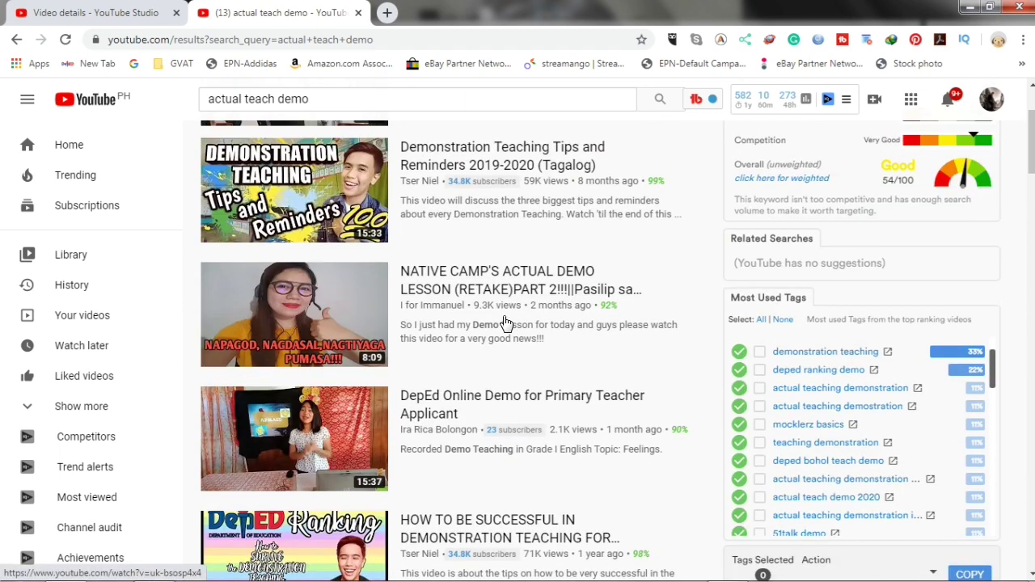
scroll(506, 322, "up", 2)
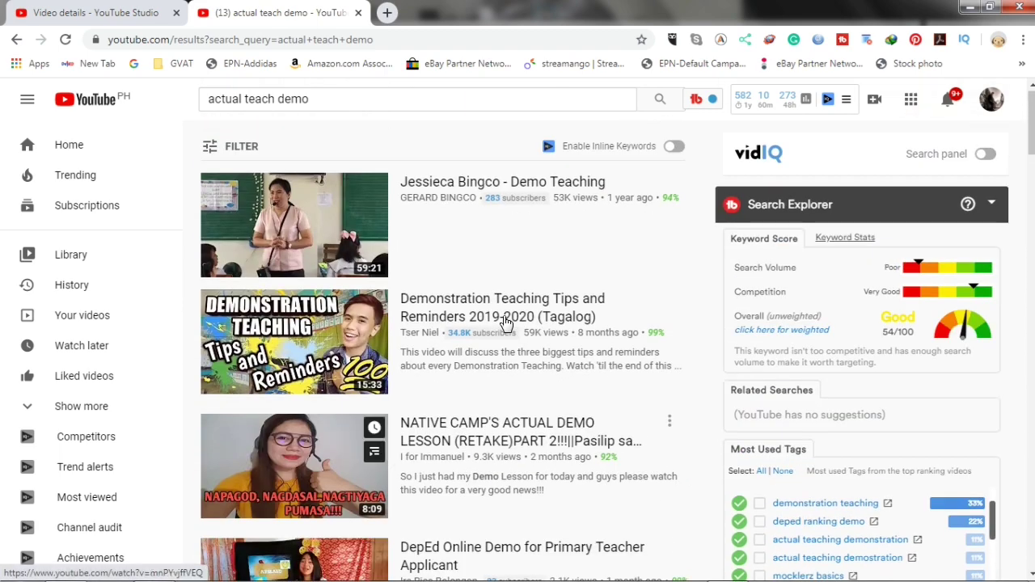
Step: Return to the video details page to see the tag ranks
left_click(118, 15)
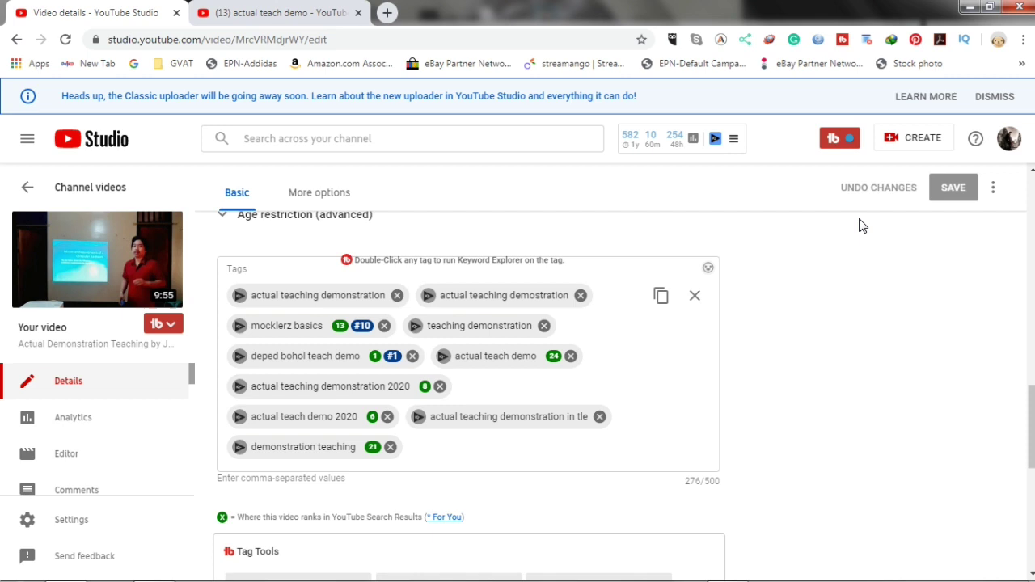